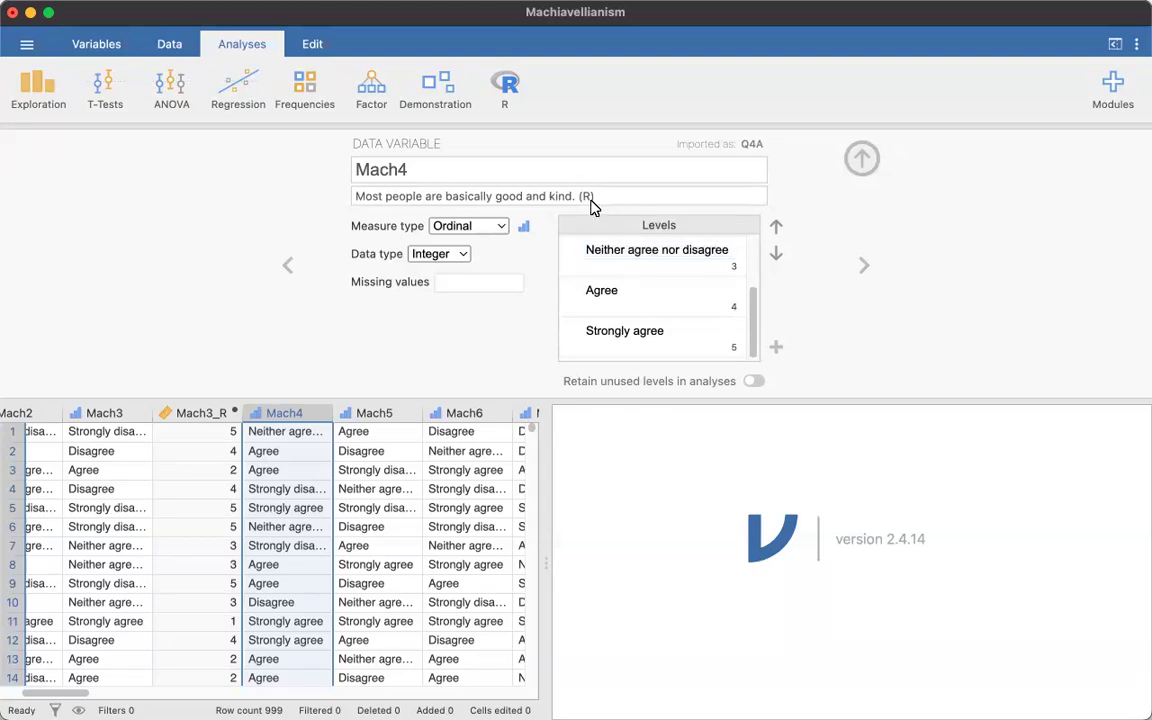
- Insert a transformed variable between Mach4 and Mach5
scroll(638, 324, "up", 3)
left_click(695, 265)
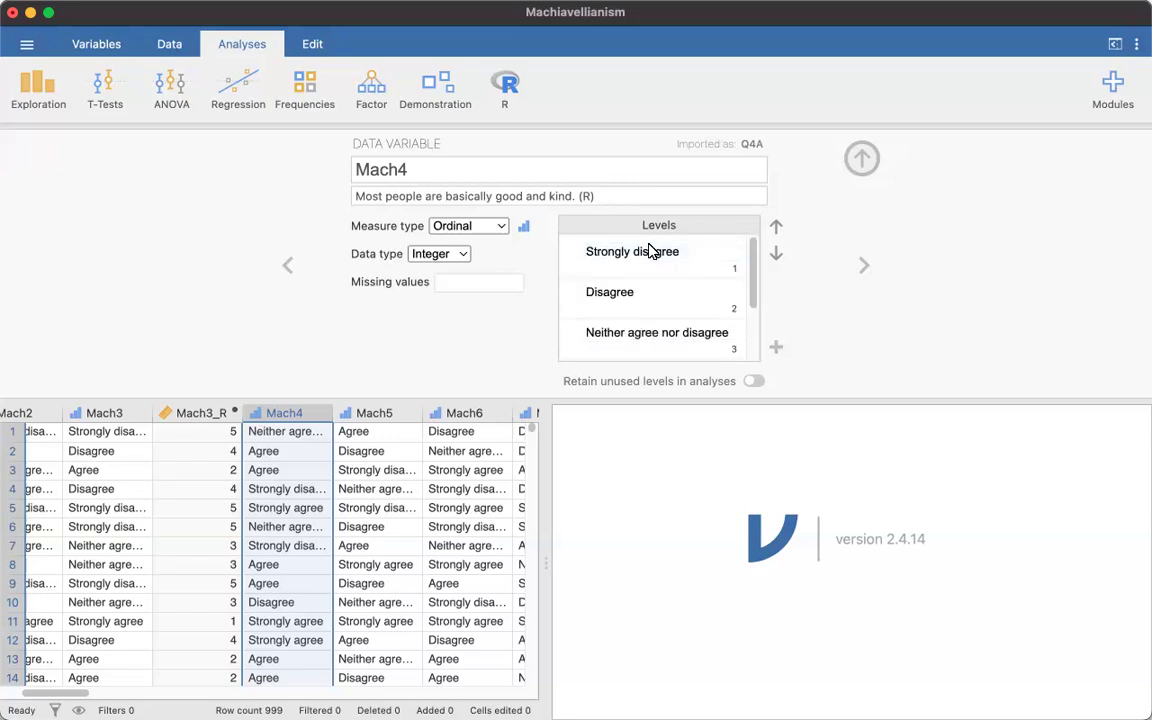
left_click(651, 262)
left_click(391, 416)
right_click(393, 414)
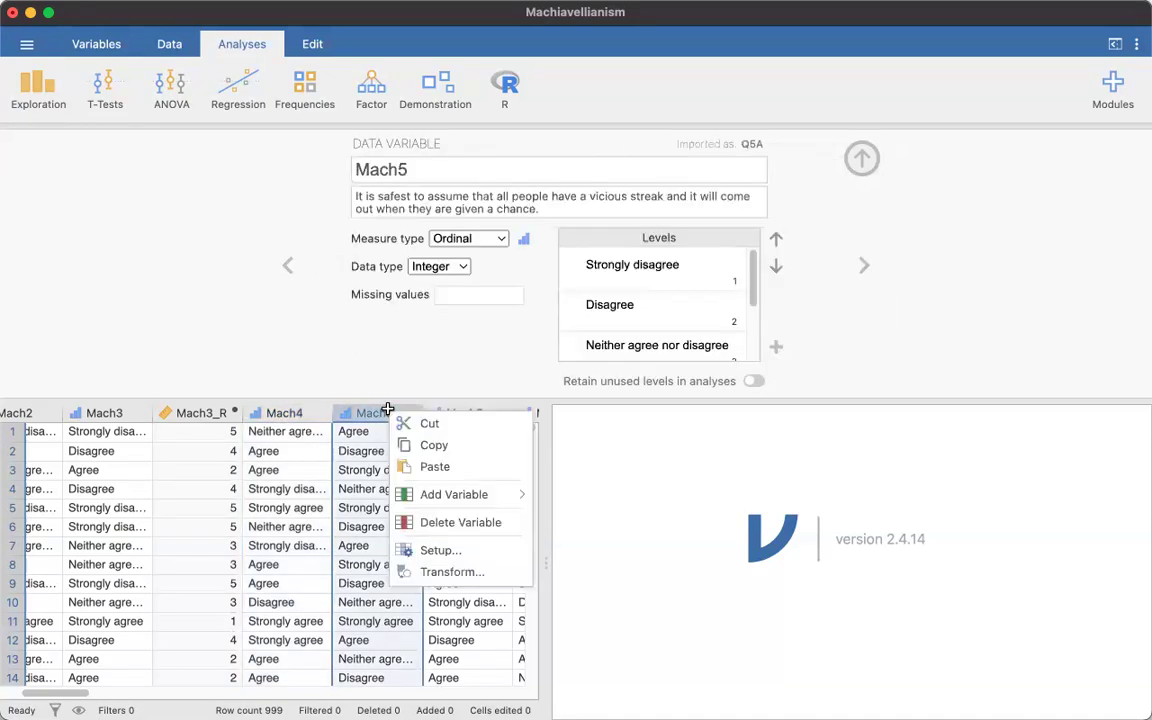
mouse_move(456, 500)
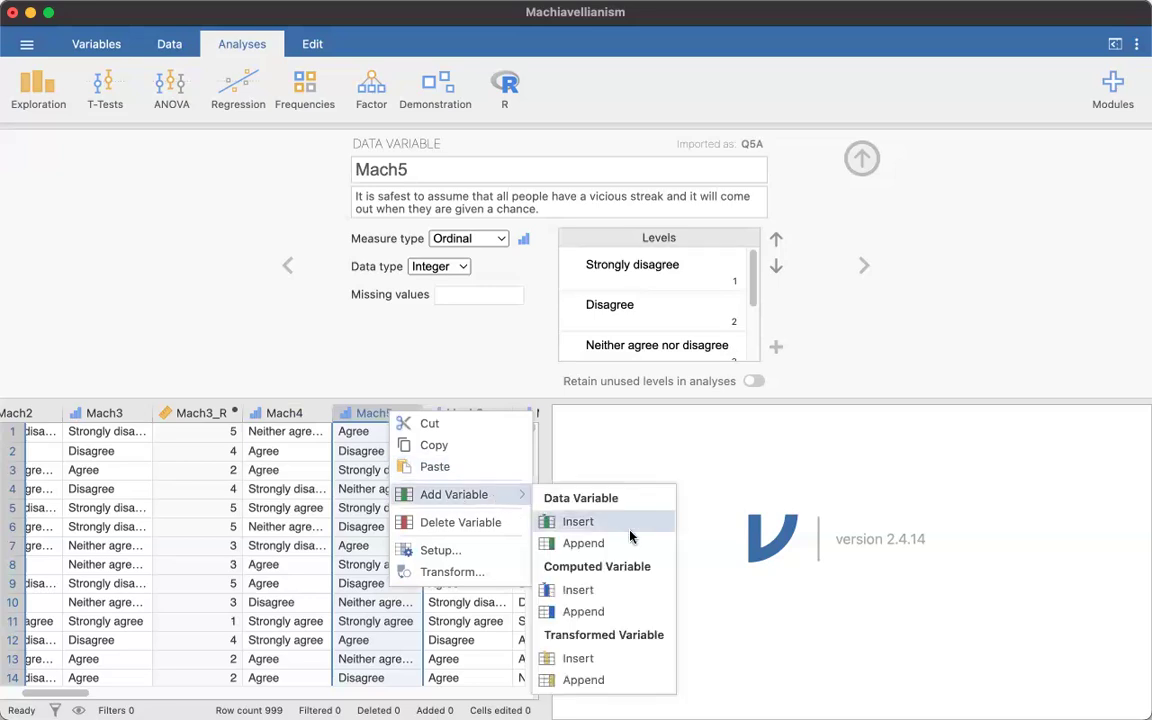
left_click(574, 656)
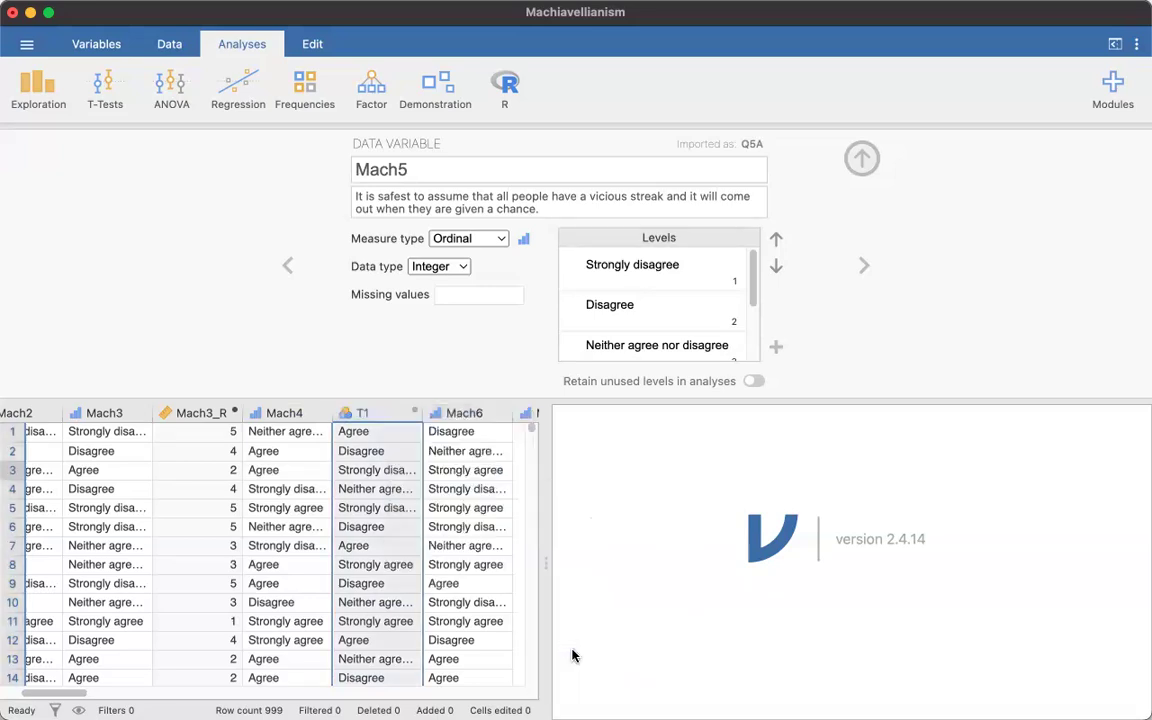
- Rename the new transformed variable T1 as Mach4_R
left_click(370, 415)
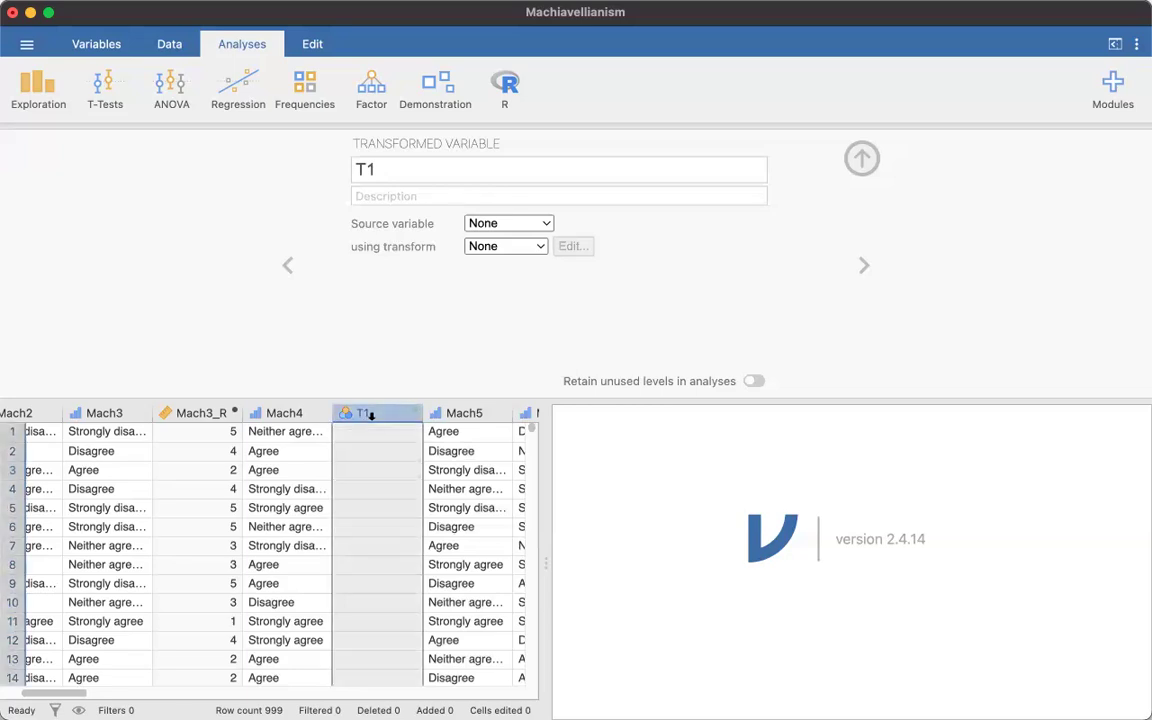
double_click(388, 164)
type("Mach")
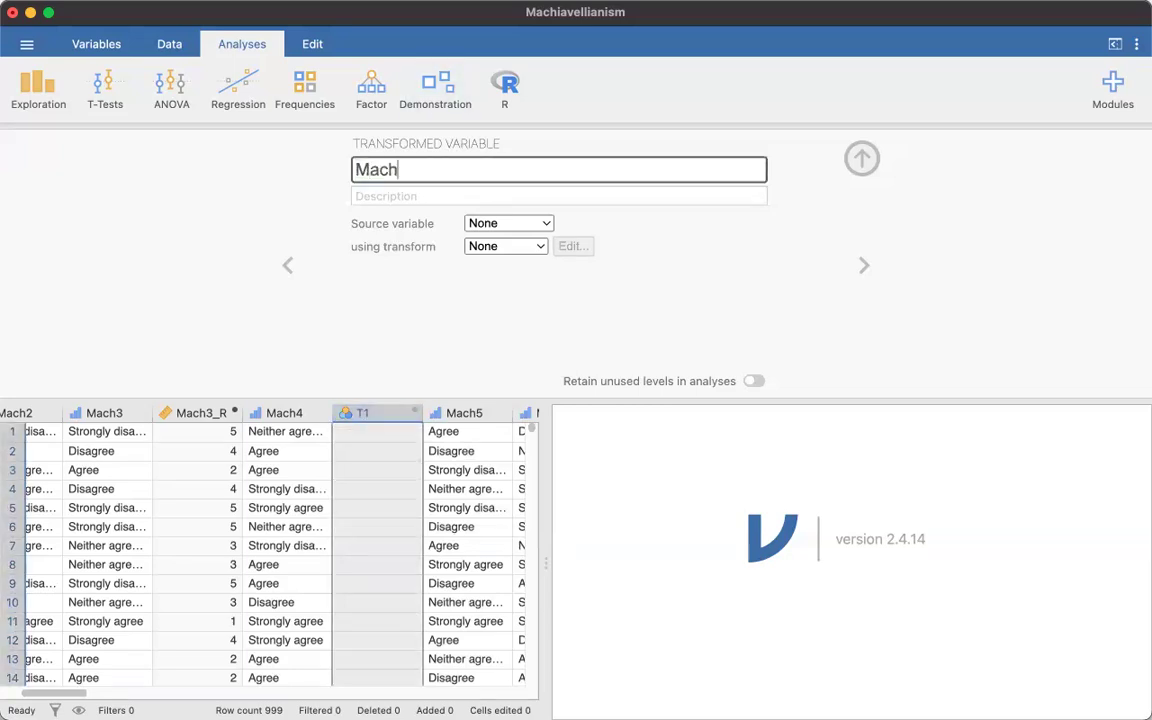
type("4_R")
- Set Mach4 as the source variable of Mach4_R
left_click(296, 413)
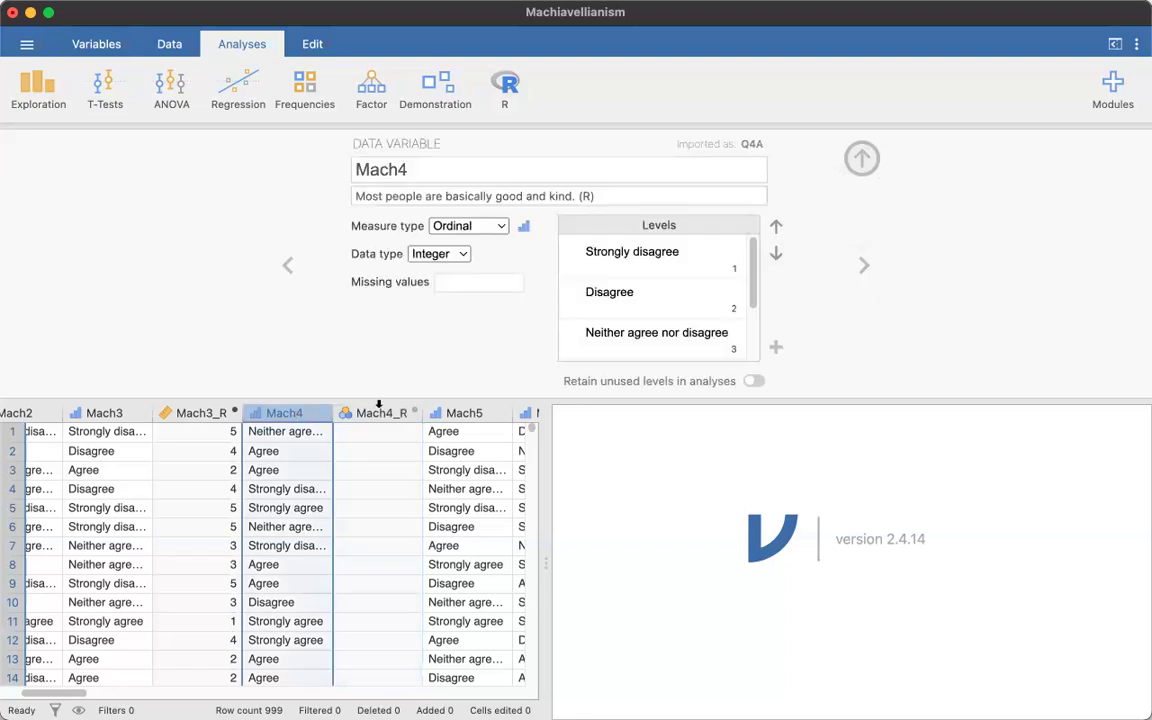
left_click(385, 413)
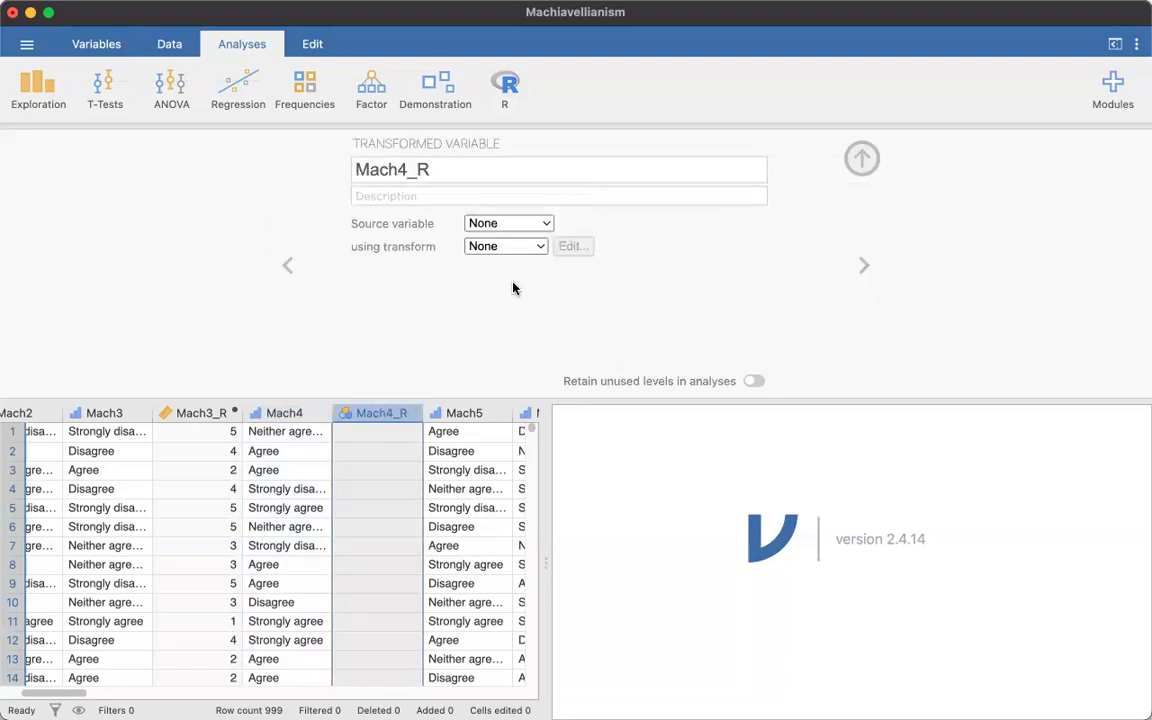
left_click(546, 226)
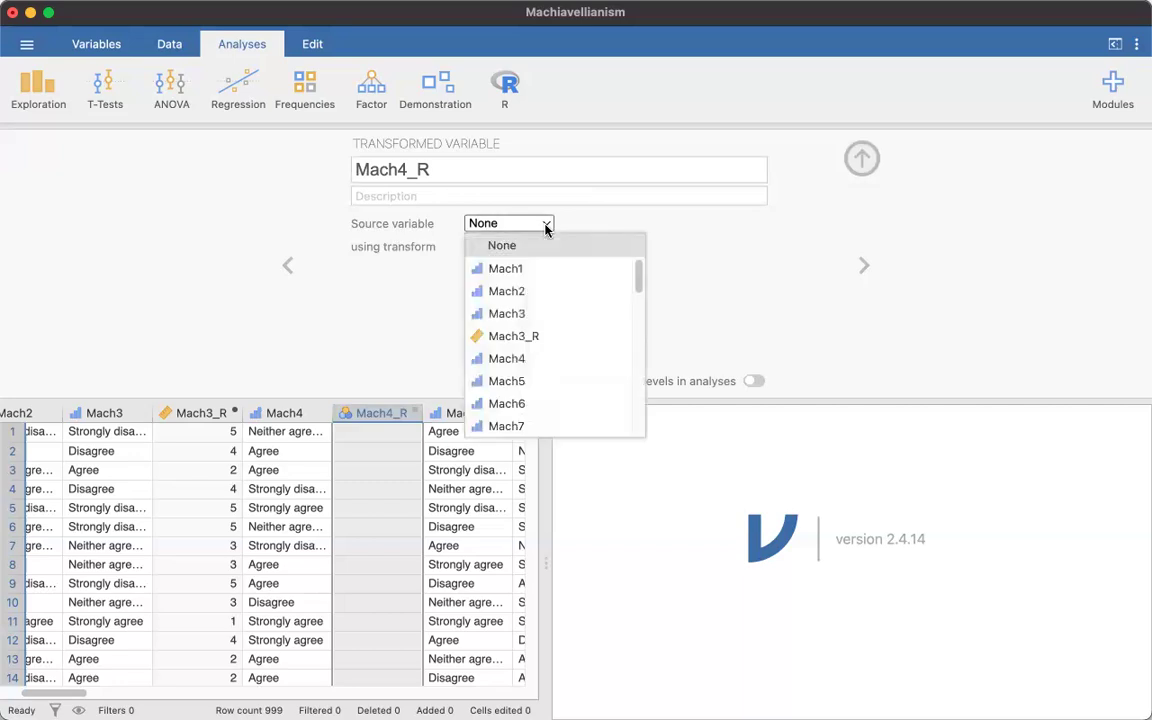
left_click(519, 362)
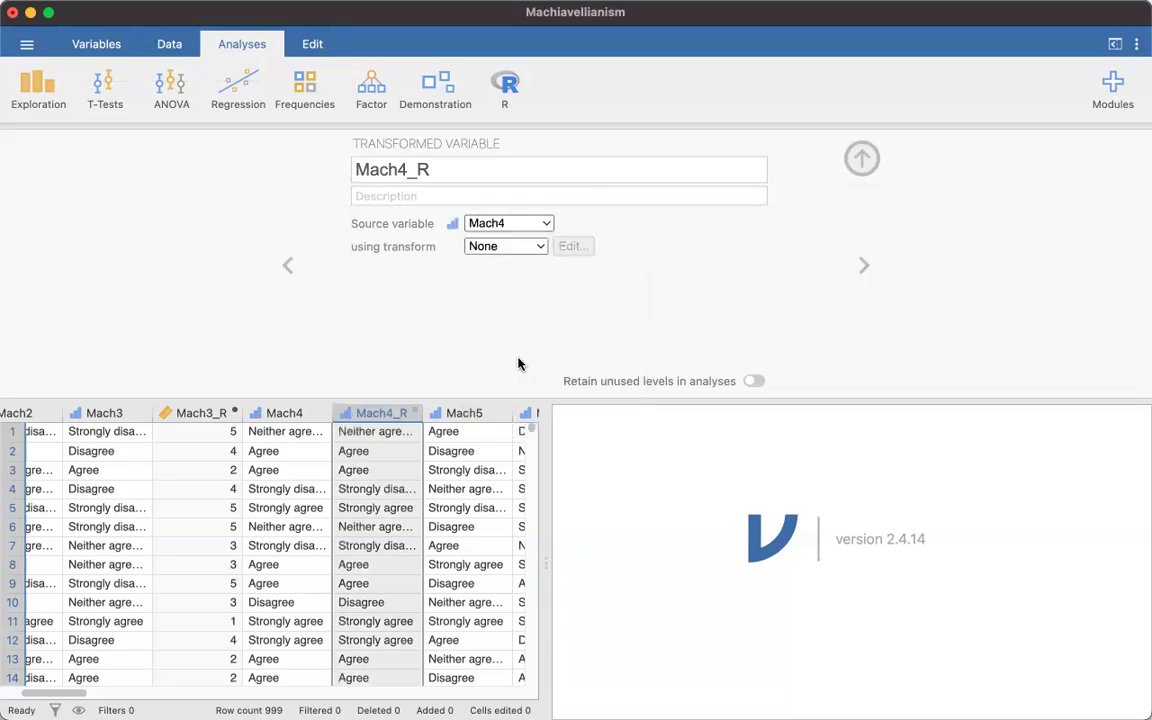
- Create a new transform for Mach4_R and name it Reverse1_5
left_click(287, 413, "shift")
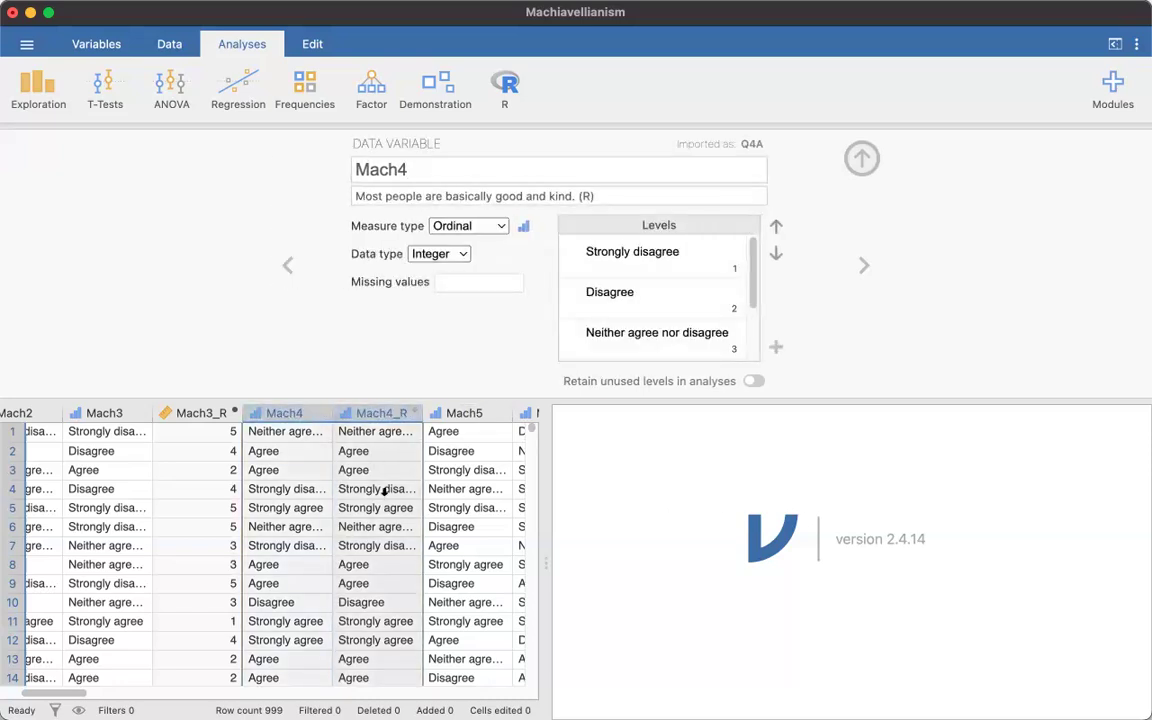
left_click(389, 413)
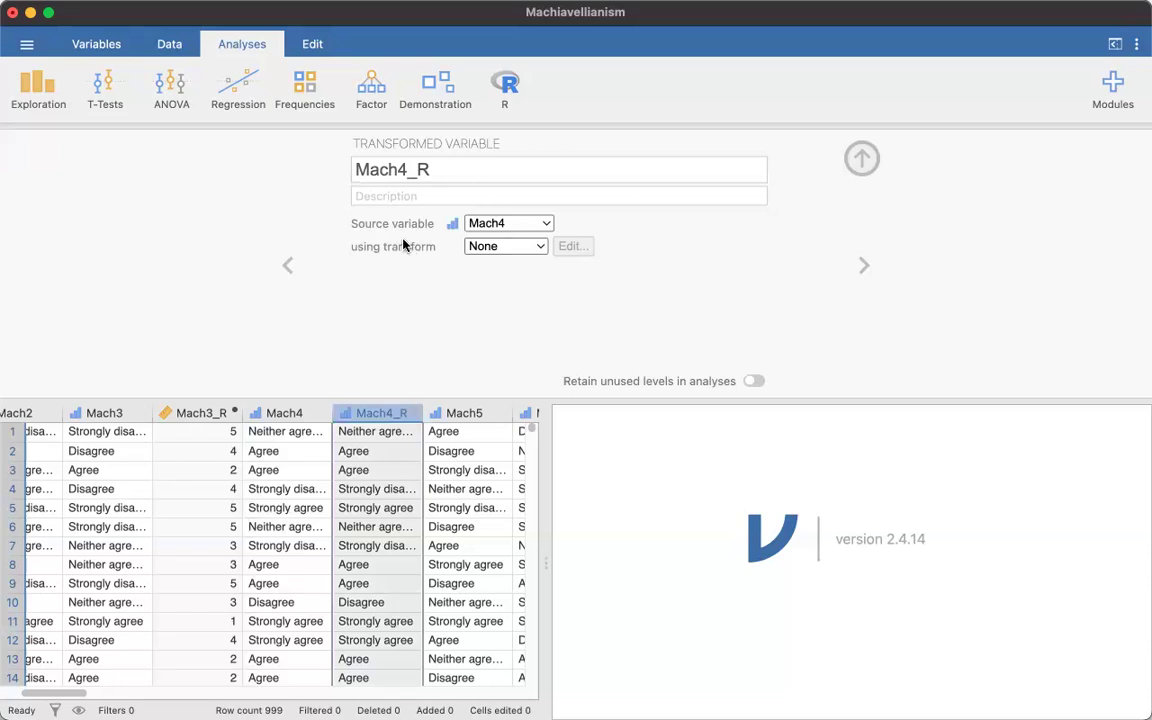
left_click(542, 249)
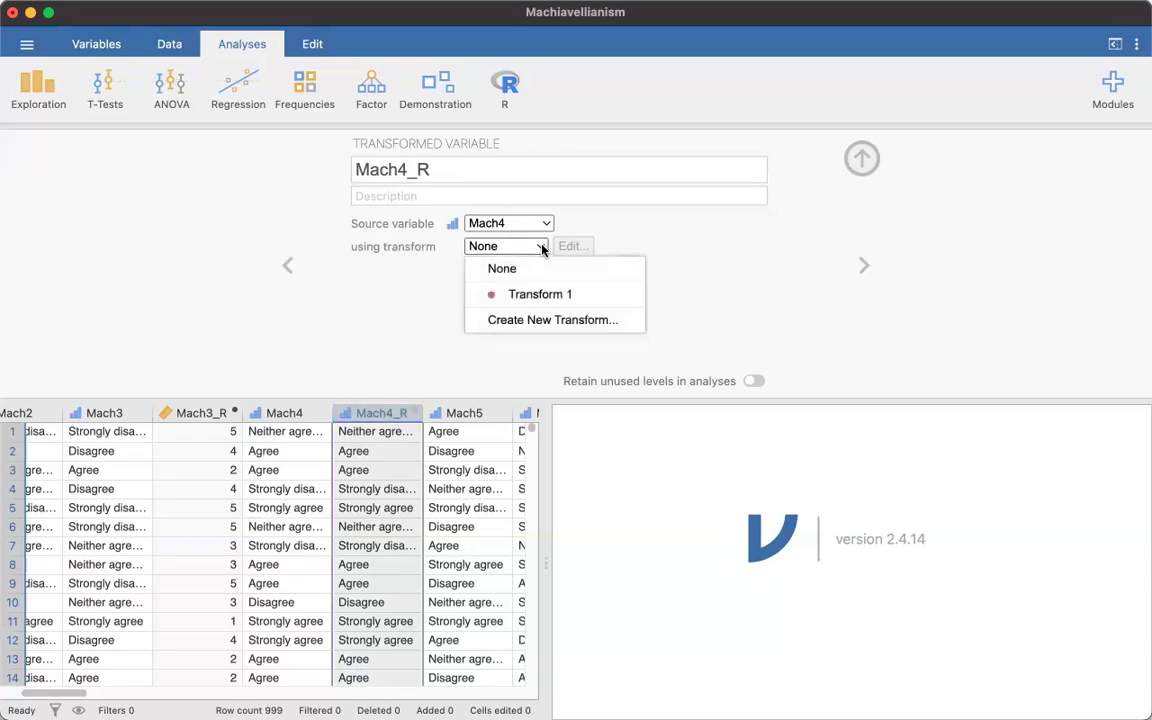
left_click(549, 320)
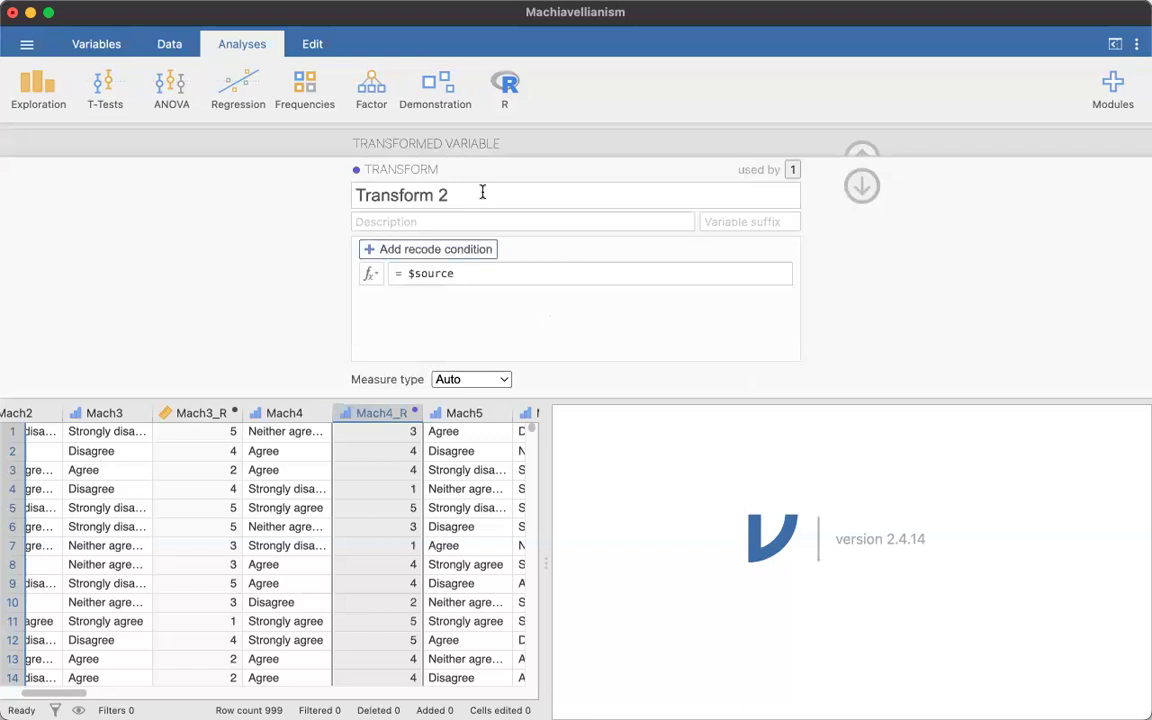
left_click(482, 192)
type("Revese")
key("BackSpace")
key("BackSpace")
type("rse1-5")
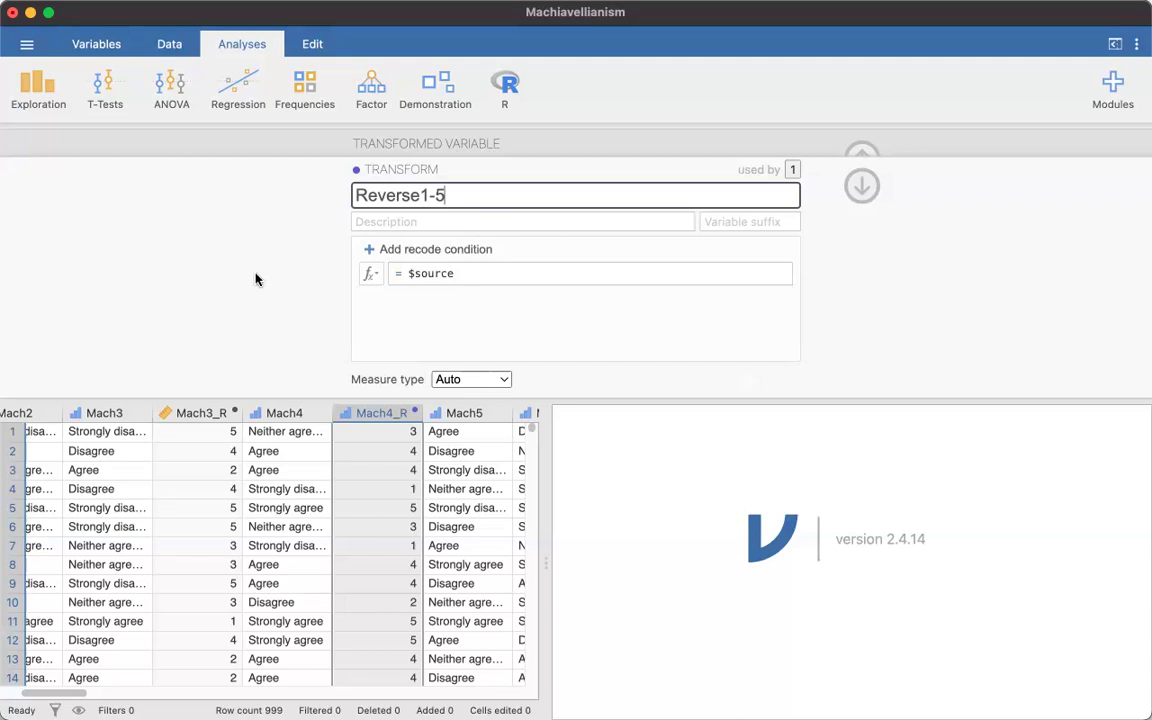
key("Left")
key("BackSpace")
type("_")
- Begin the transform's formula with IF($source==1,5, so that a response of 1 is recoded as 5
left_click(484, 274)
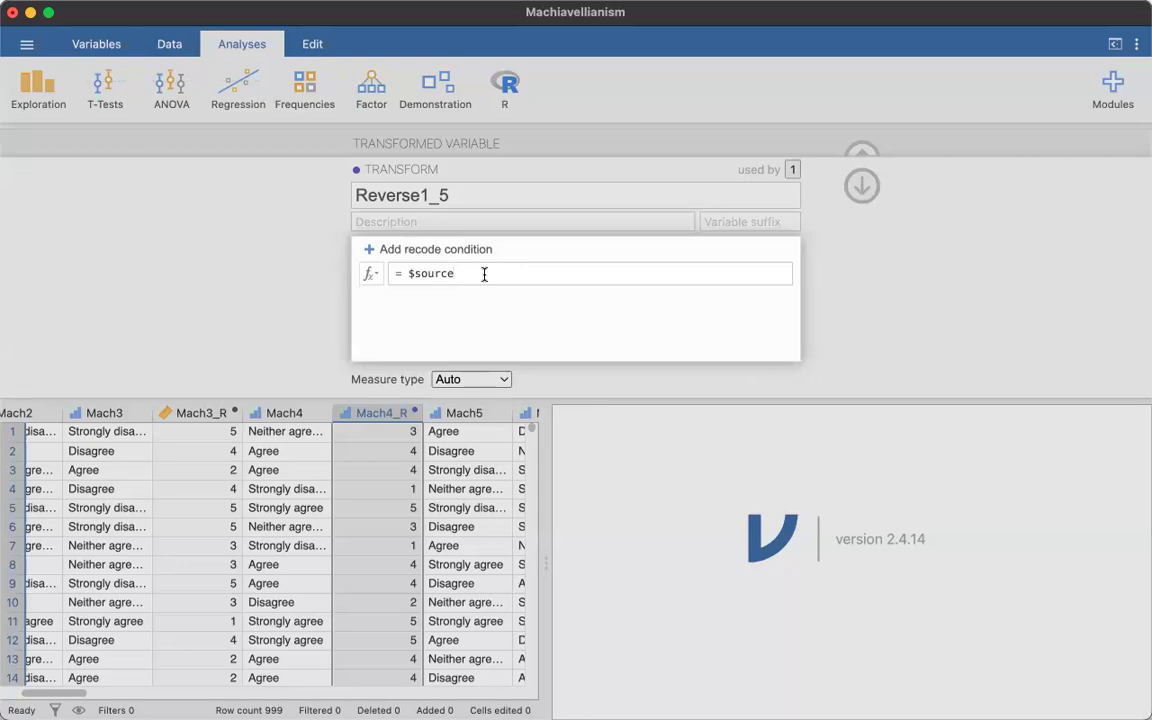
left_click(407, 273)
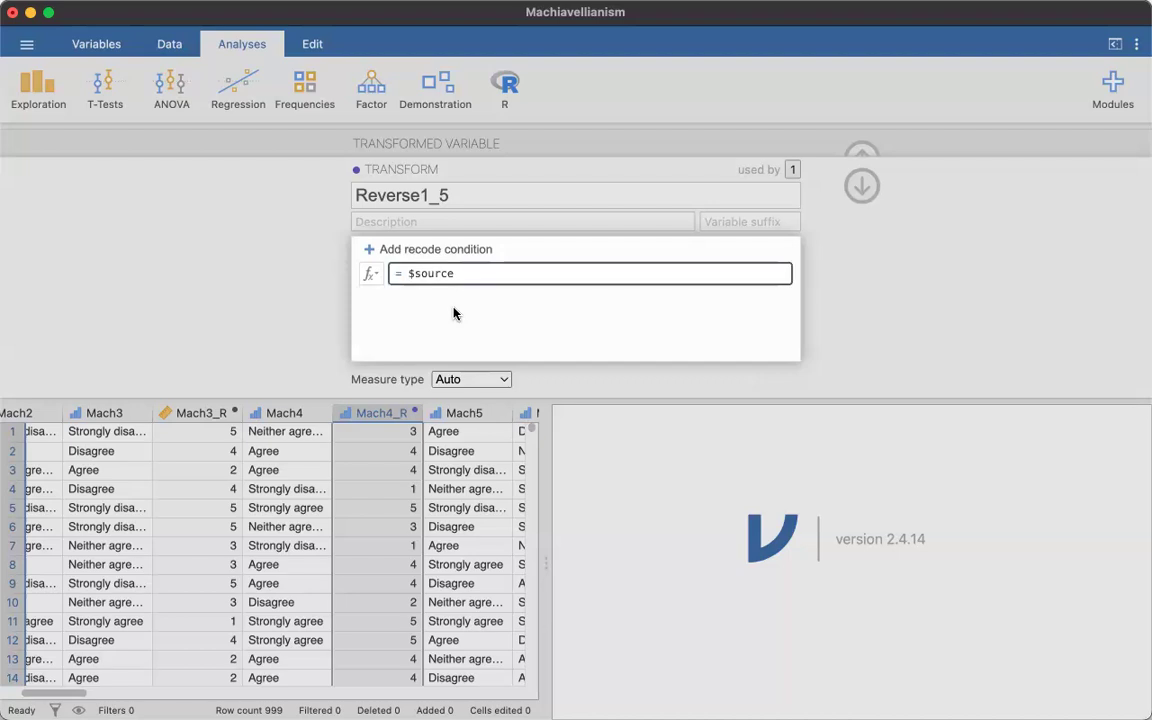
type("IF(")
left_click(477, 273)
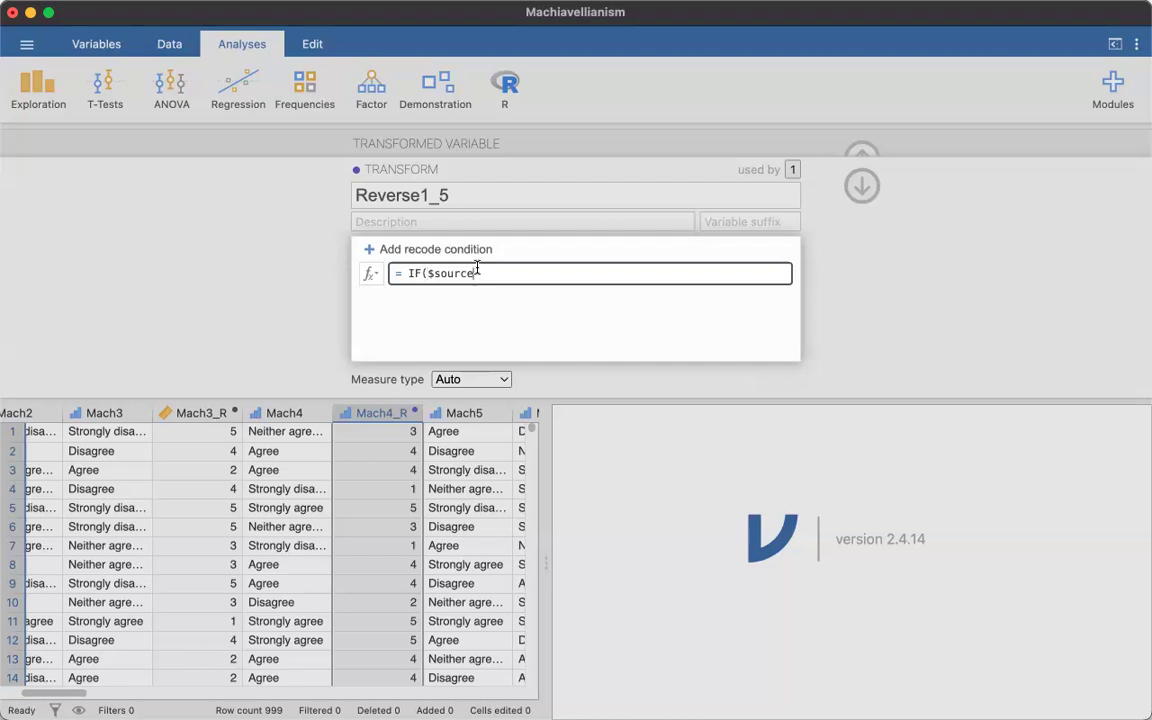
type("==")
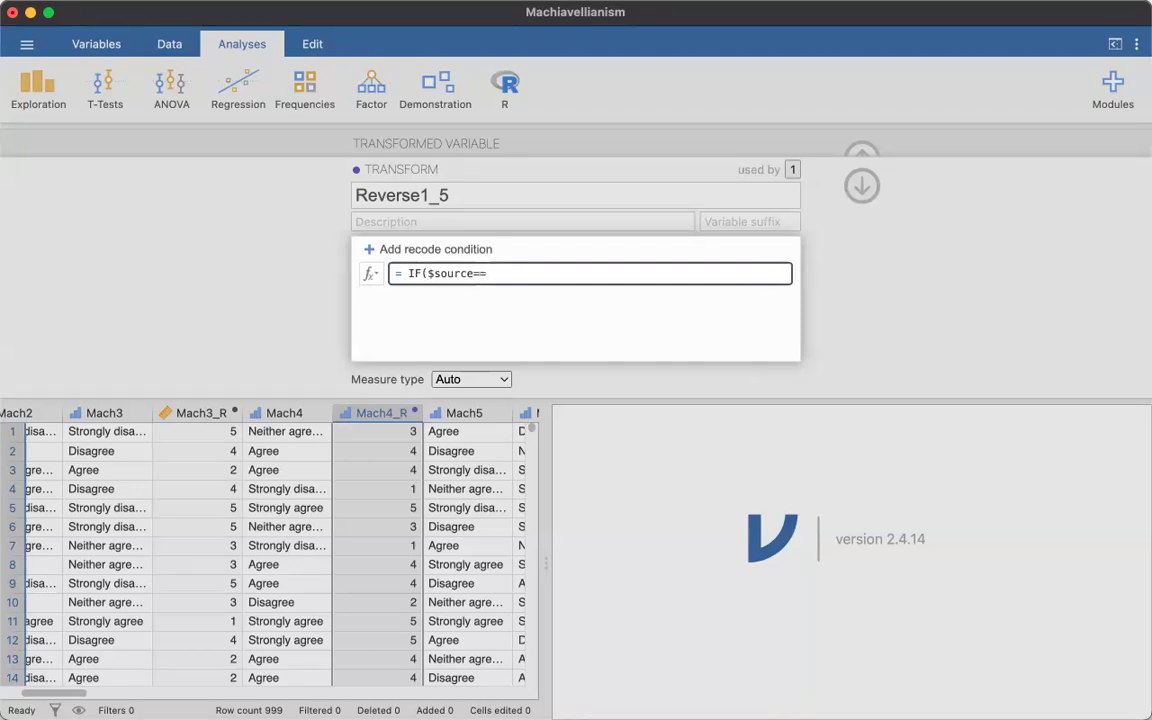
type("1,5,IF($5")
- Continue the formula with a nested IF($source==2,4, to recode 2 as 4
key("BackSpace")
type("source==2")
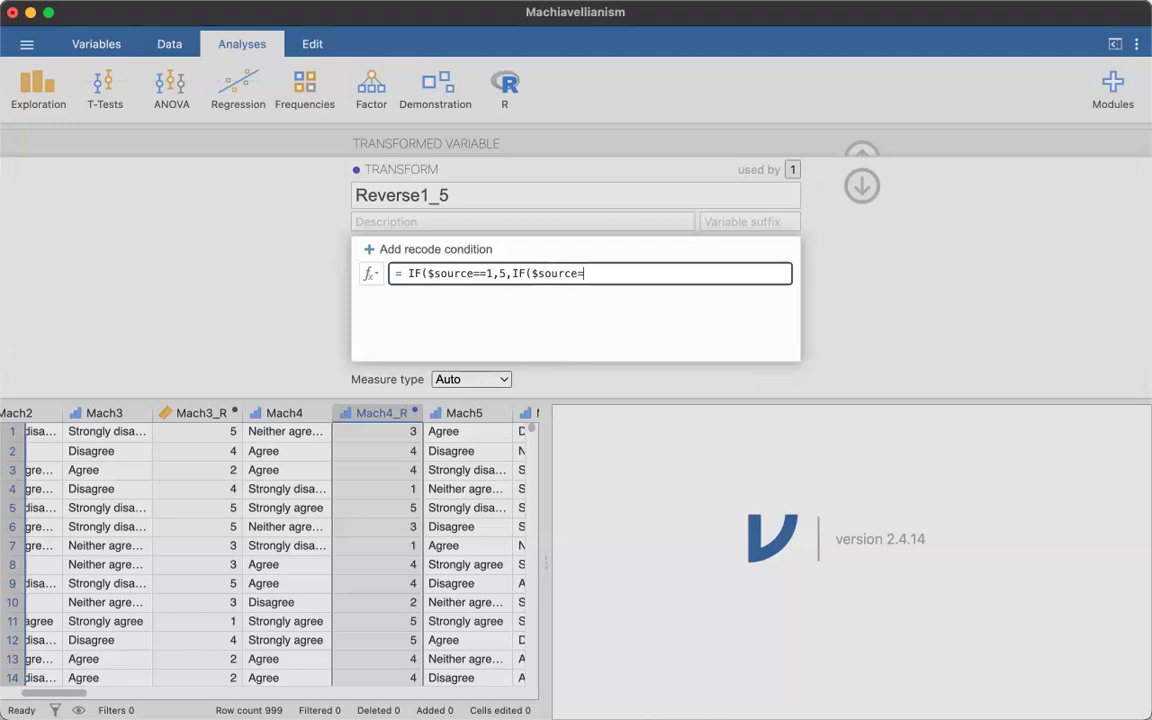
type(",4,IF($source==3,")
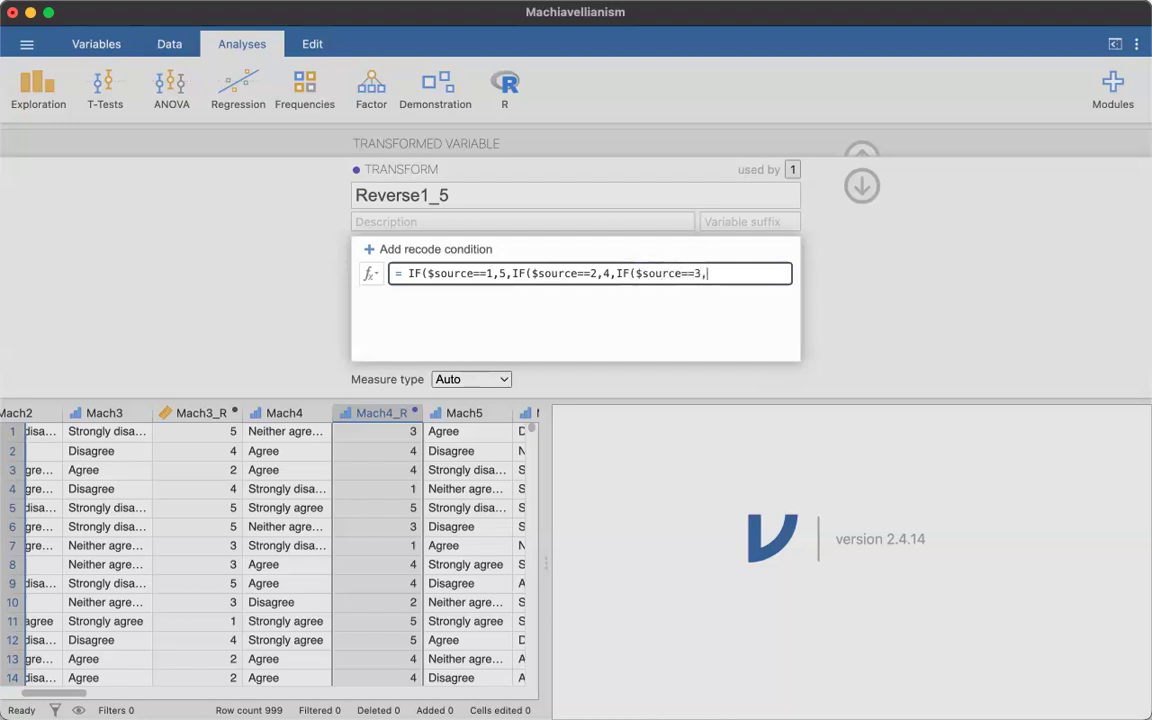
type("3,IF($source==")
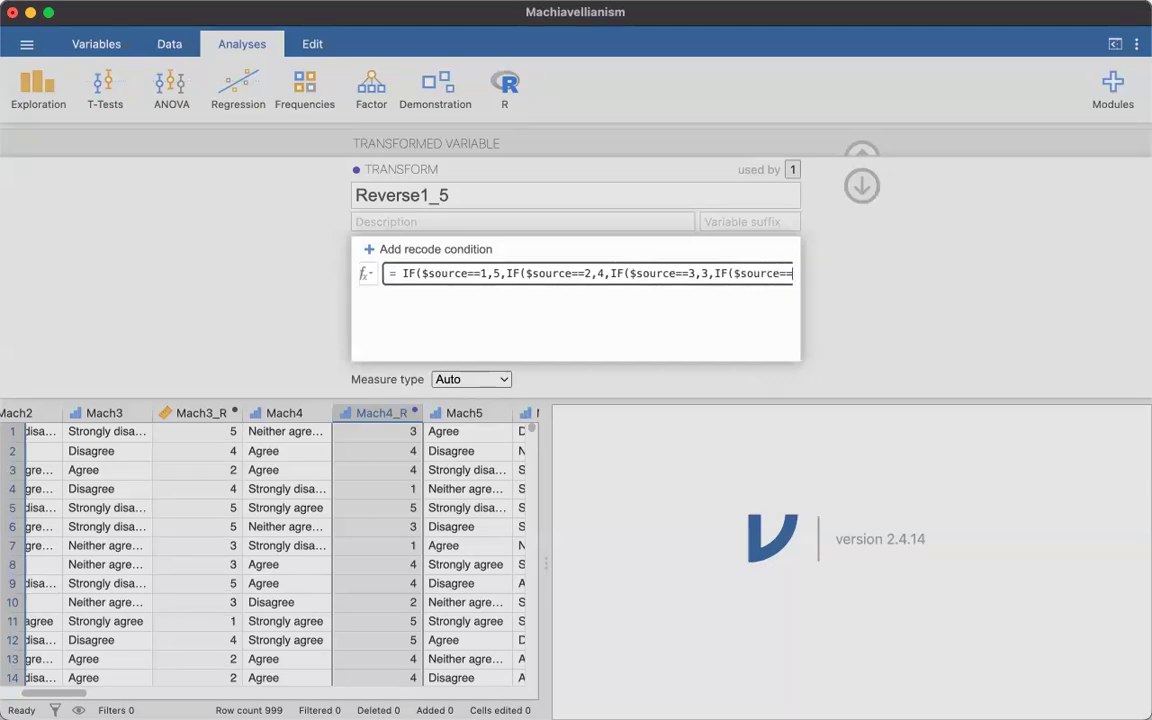
type("4,2,IF(")
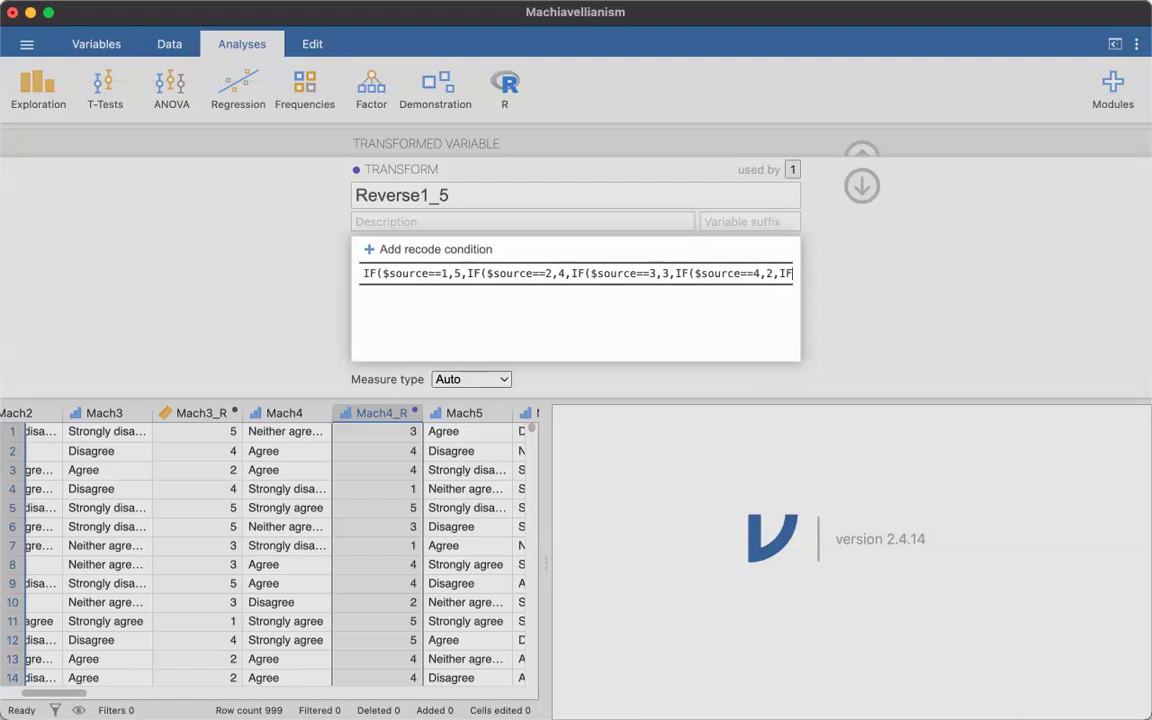
- Add a fourth nested condition, IF($source==4,2, to recode 4 as 2
type("$source==5,1")
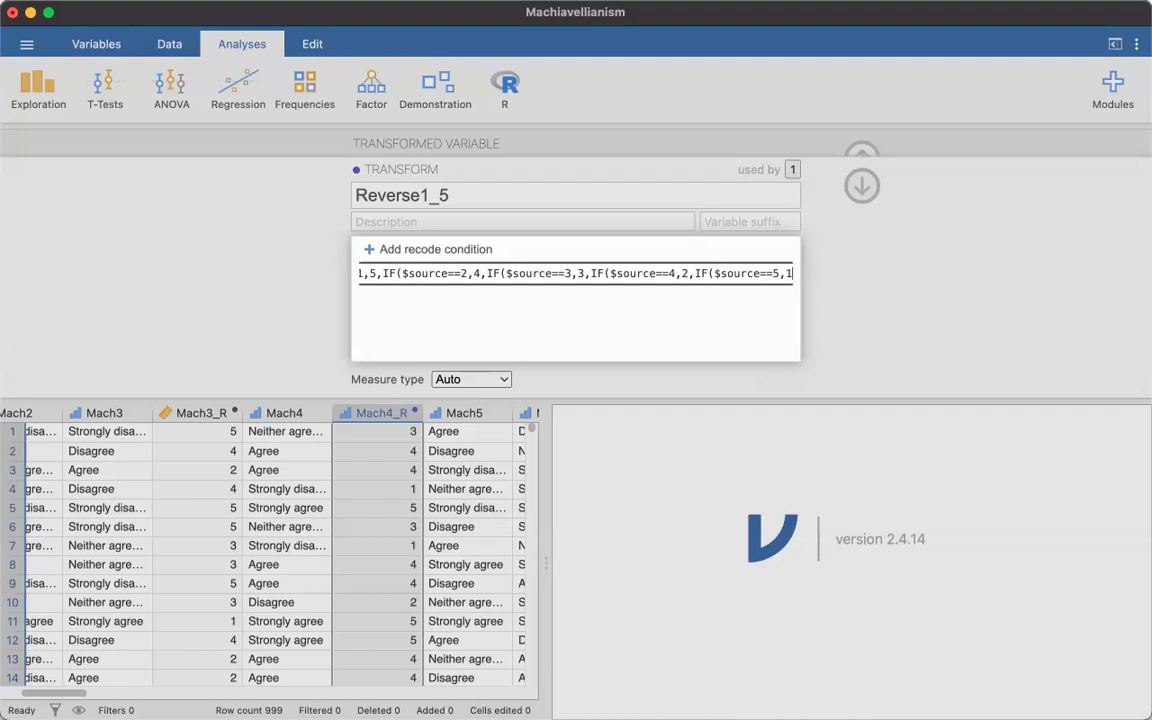
- Add the last nested condition, IF($source==5,1,"" to recode 5 as 1 and leave any other value empty
type(",")
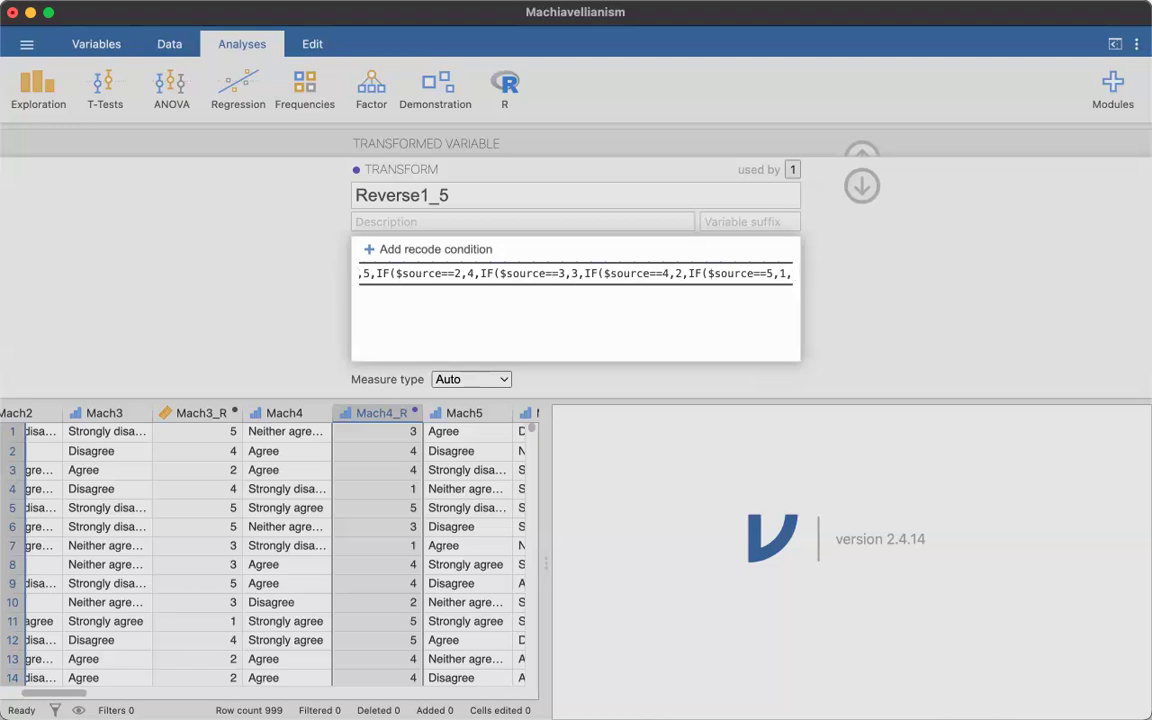
type("\"\"")
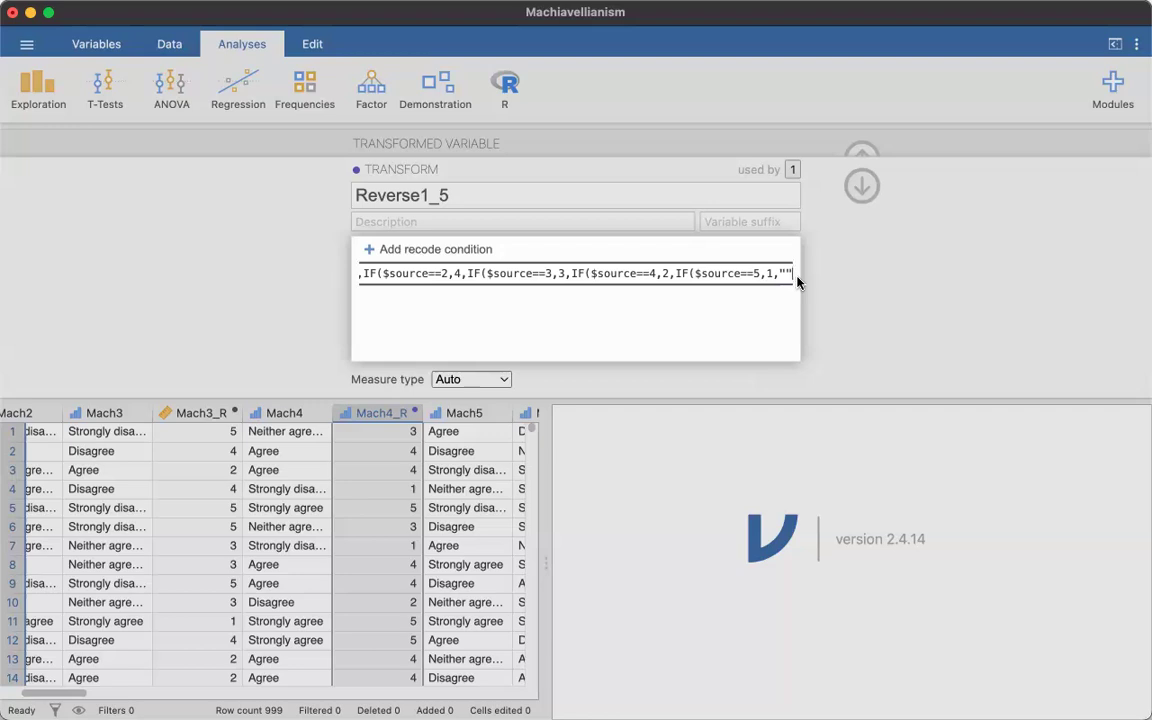
- Close all five nested IF functions with ))))) at the end of the formula and apply it
type(")")
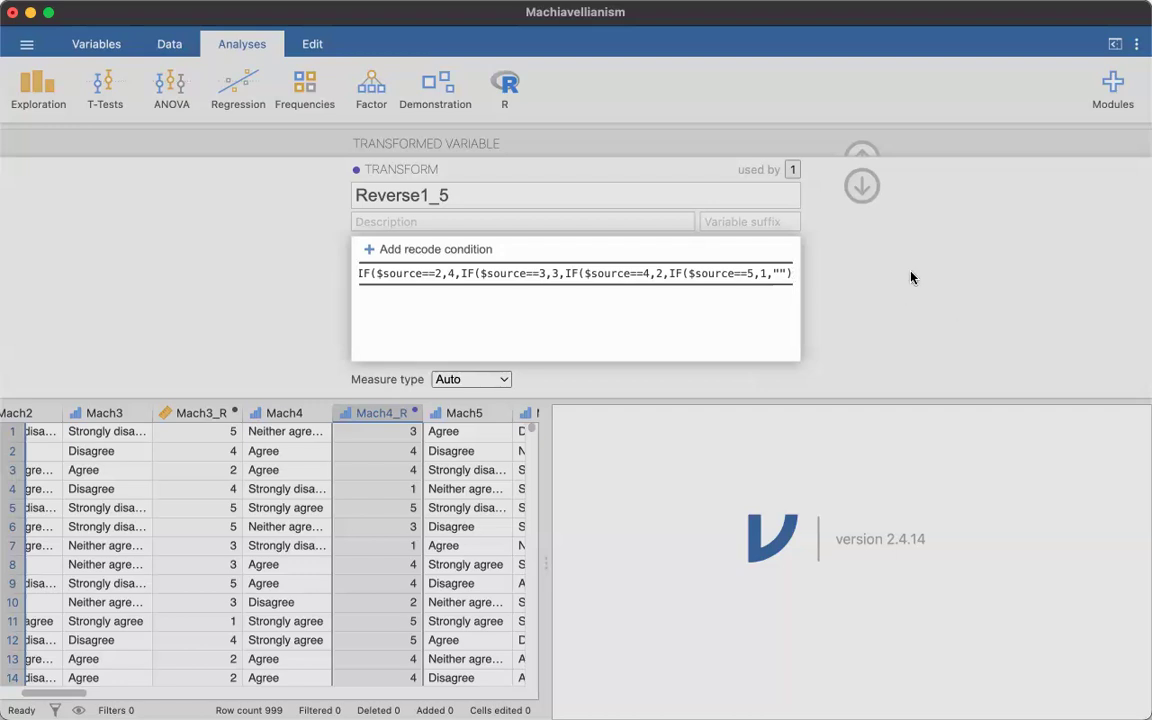
key("Return")
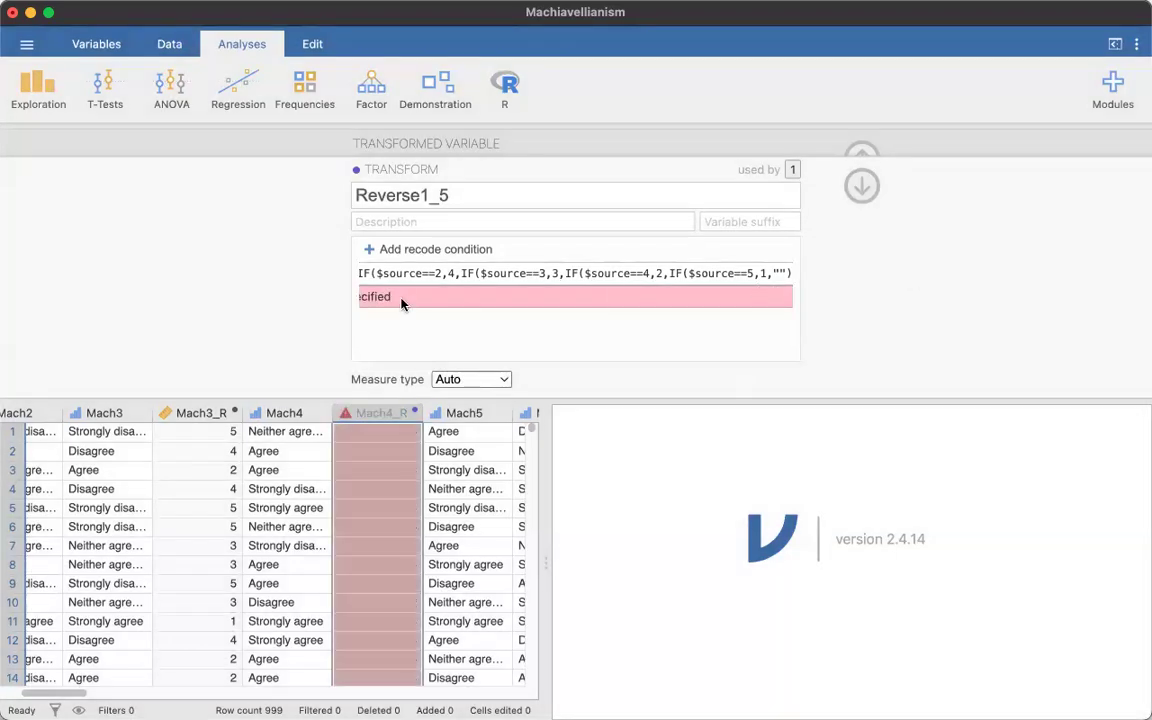
left_click(790, 280)
type(")")
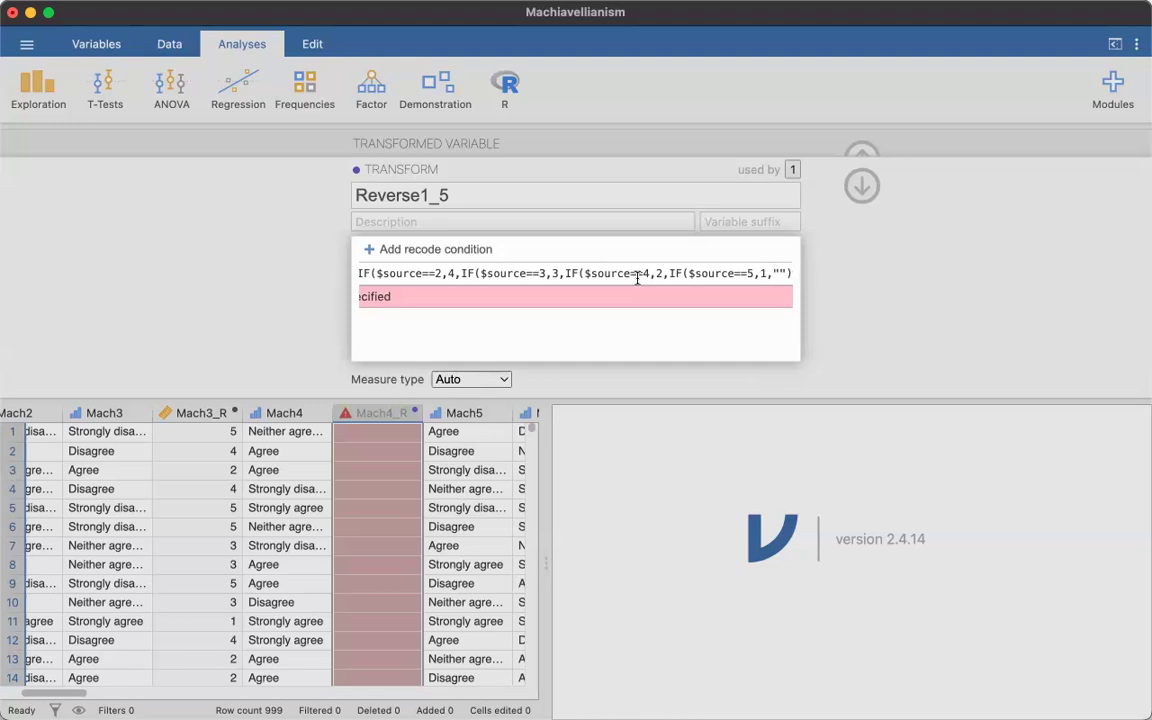
type("))))")
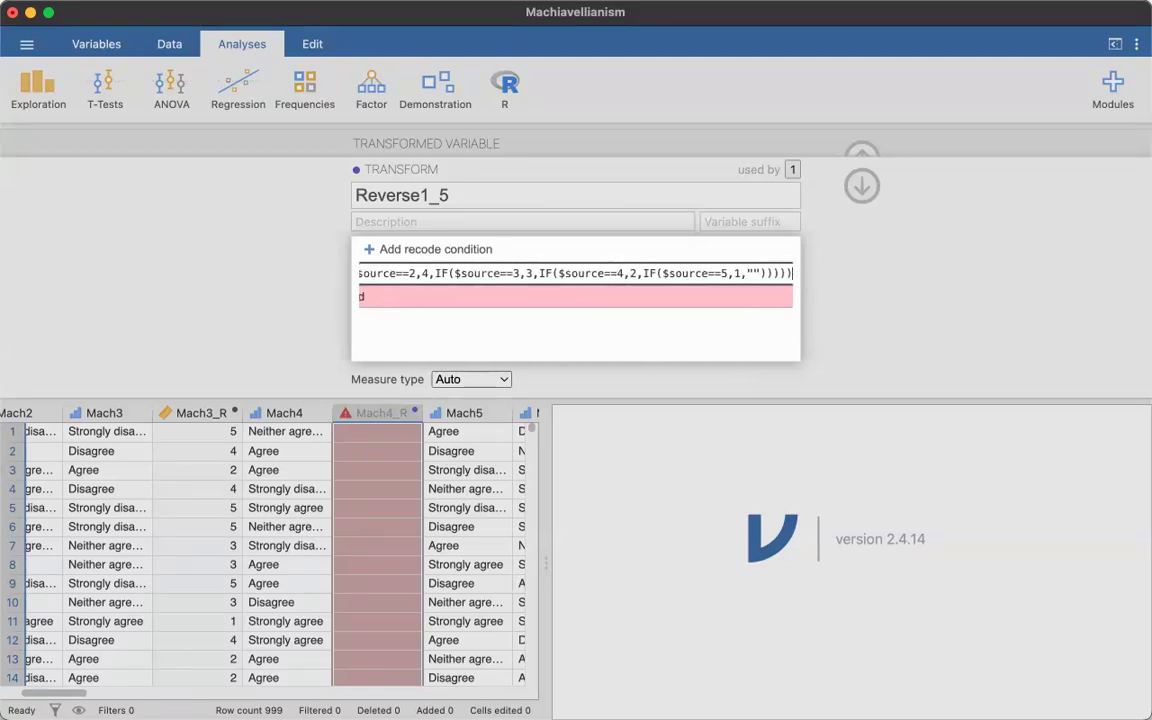
left_click(934, 290)
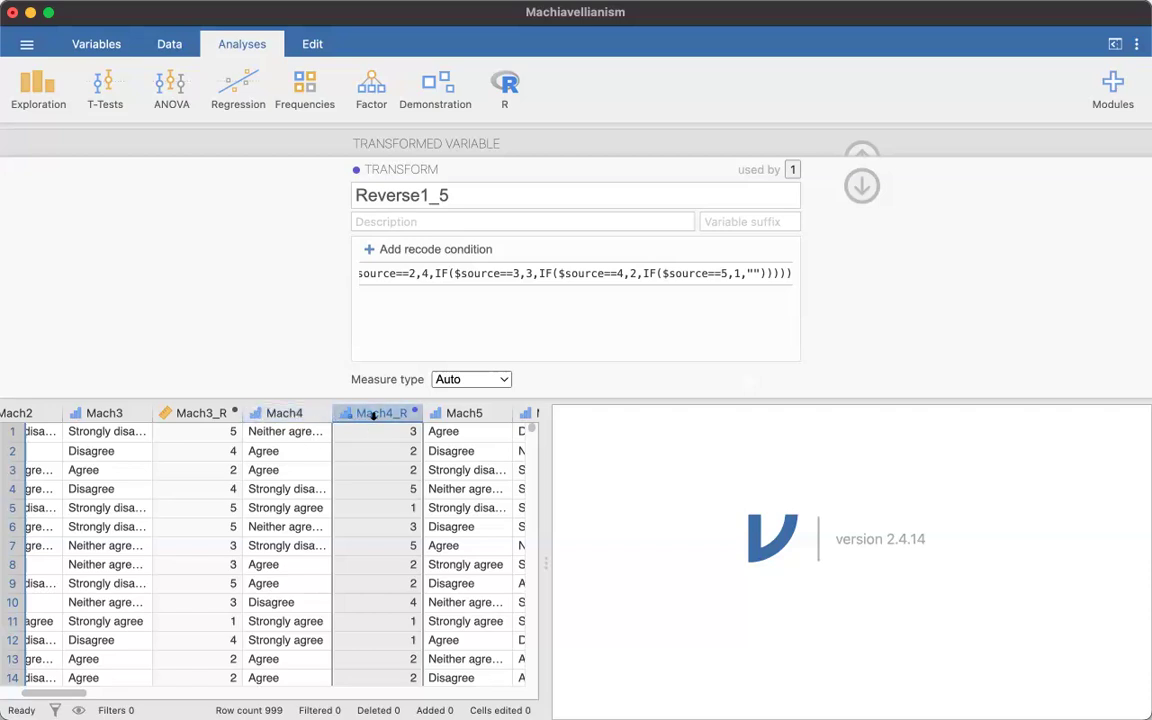
- Remove the empty-string fallback "" from the last IF, enter it again and reapply the formula
left_click(758, 316)
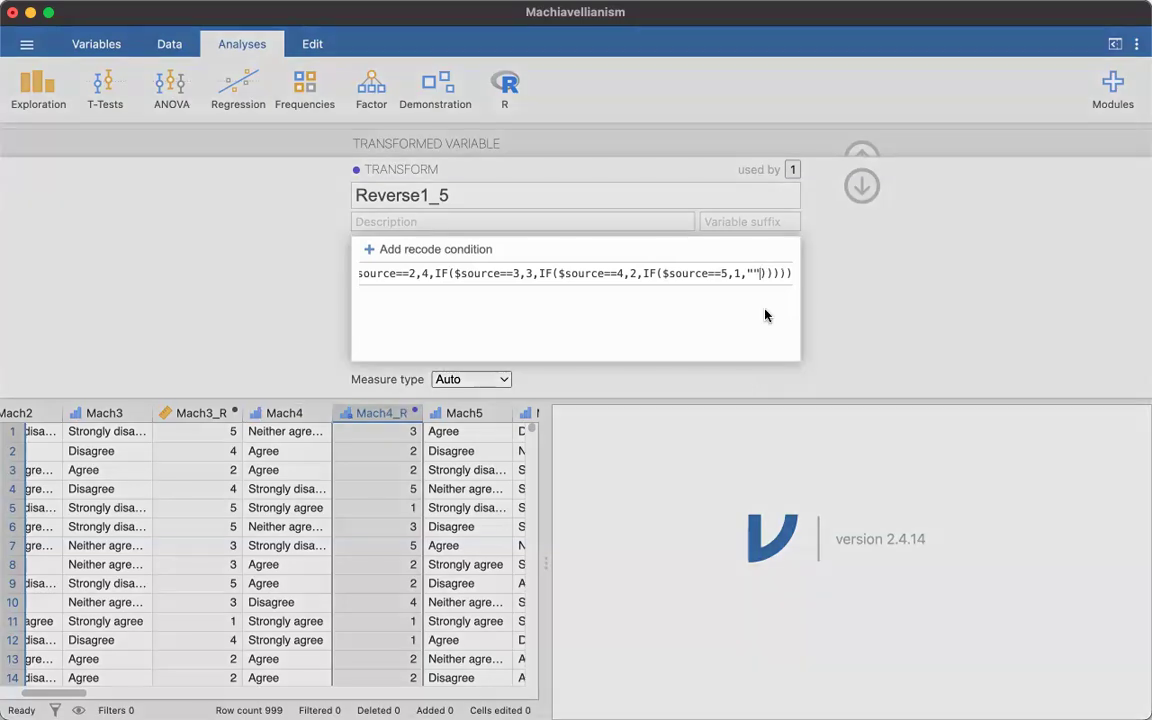
key("BackSpace")
key("BackSpace")
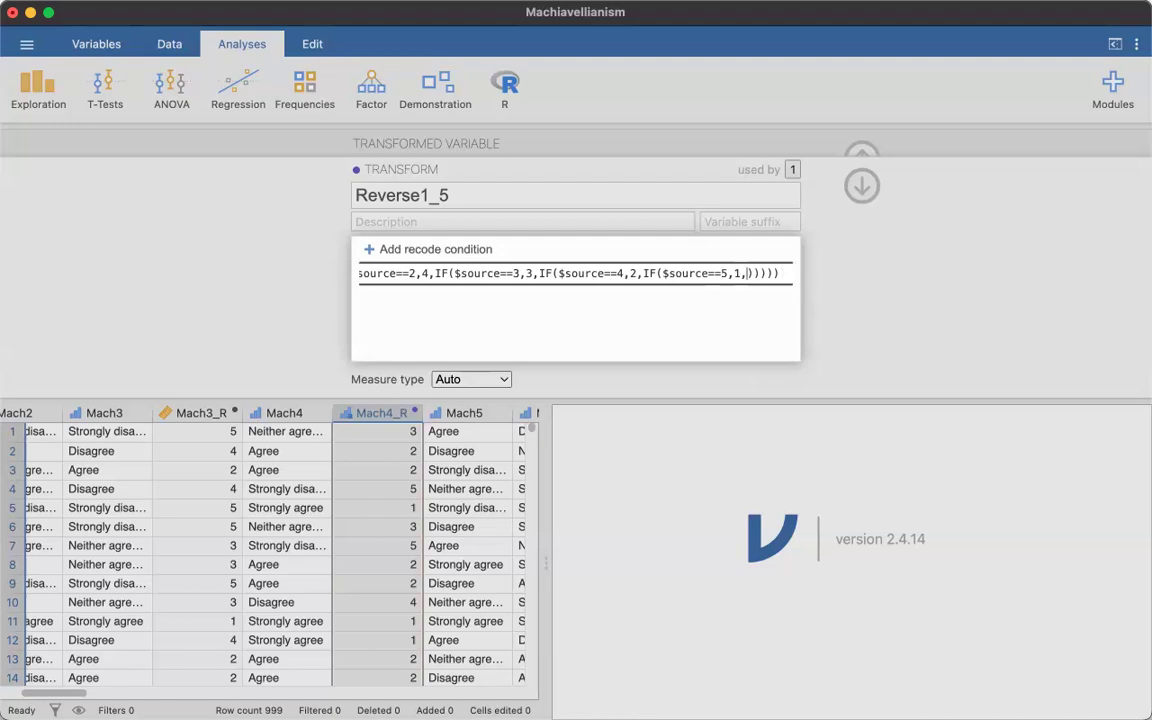
type("\"\"")
left_click(850, 322)
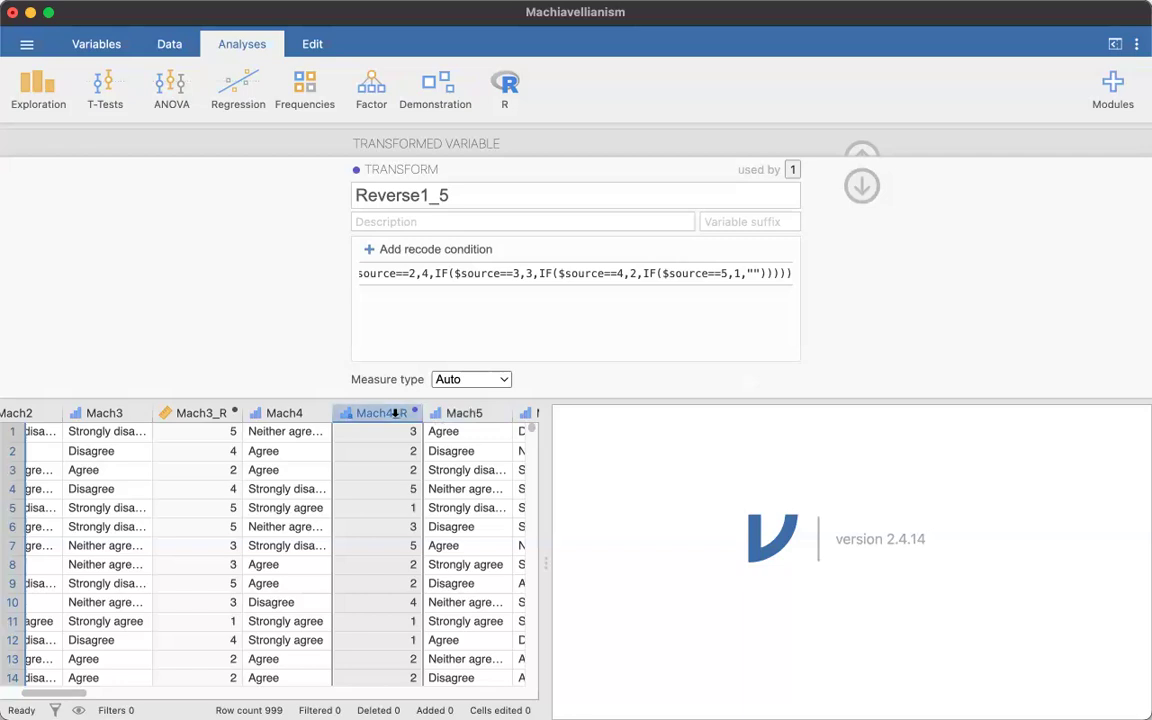
- Compare Mach4's answer levels and their numeric codes with the recoded values in Mach4_R
scroll(404, 432, "right", 3)
scroll(404, 432, "right", 1)
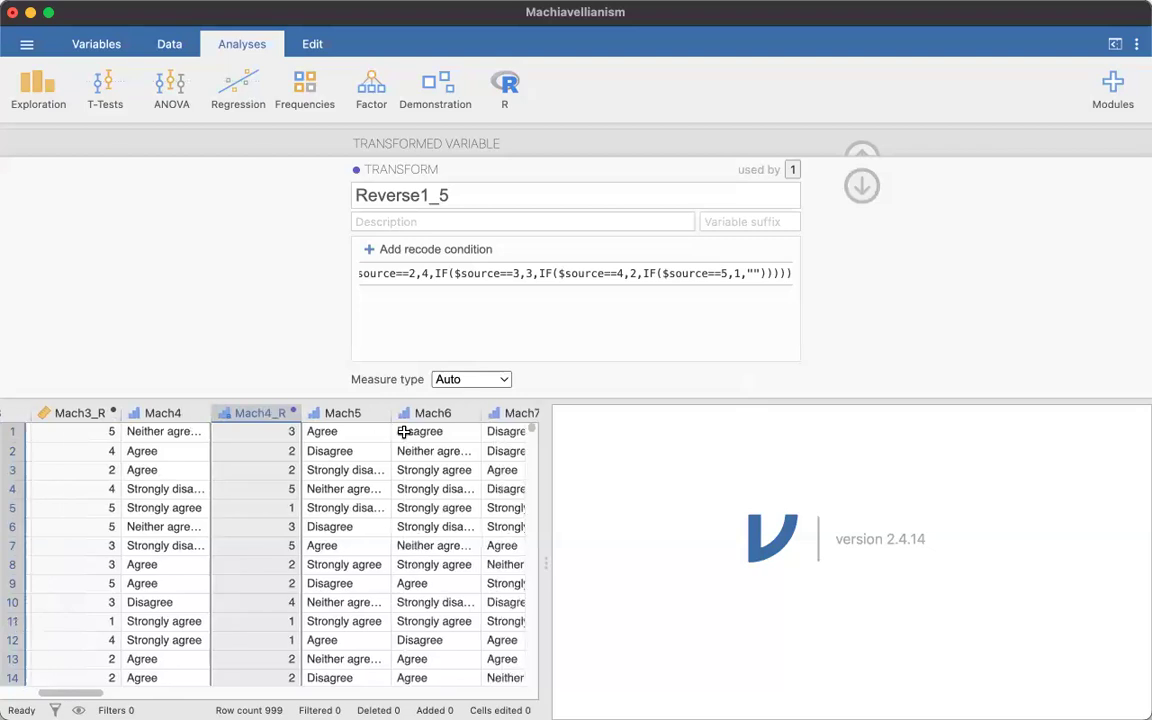
left_click(184, 412)
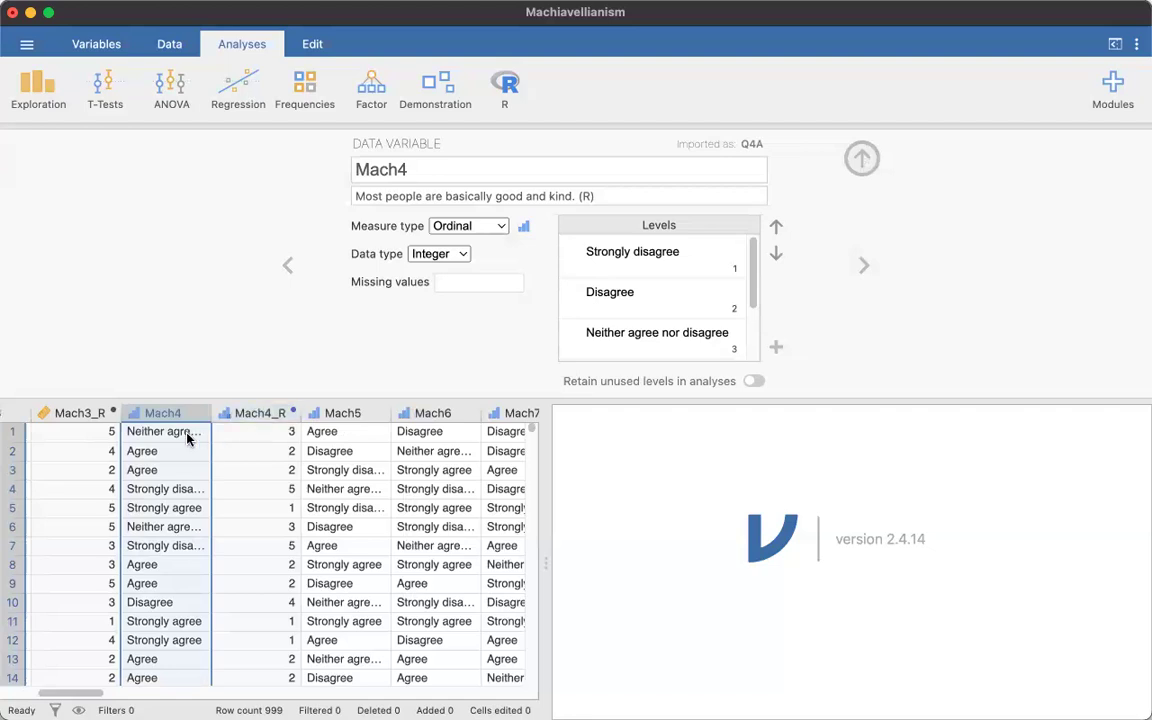
scroll(663, 270, "down", 1)
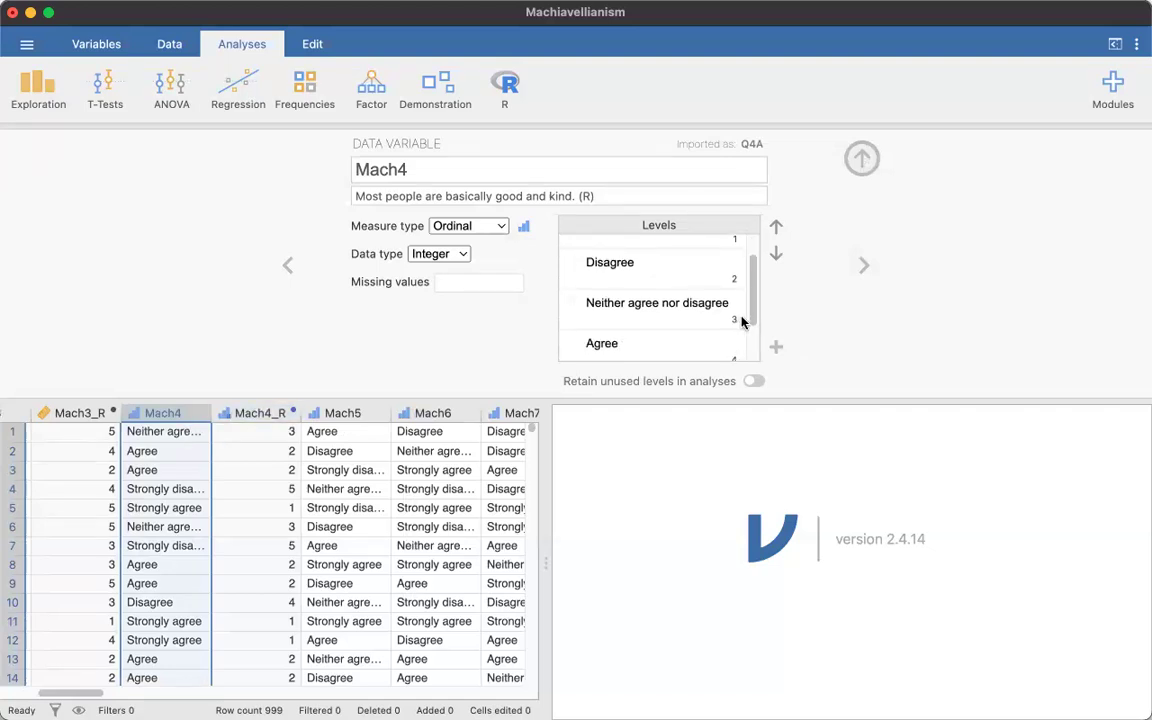
left_click(700, 307)
scroll(700, 310, "down", 1)
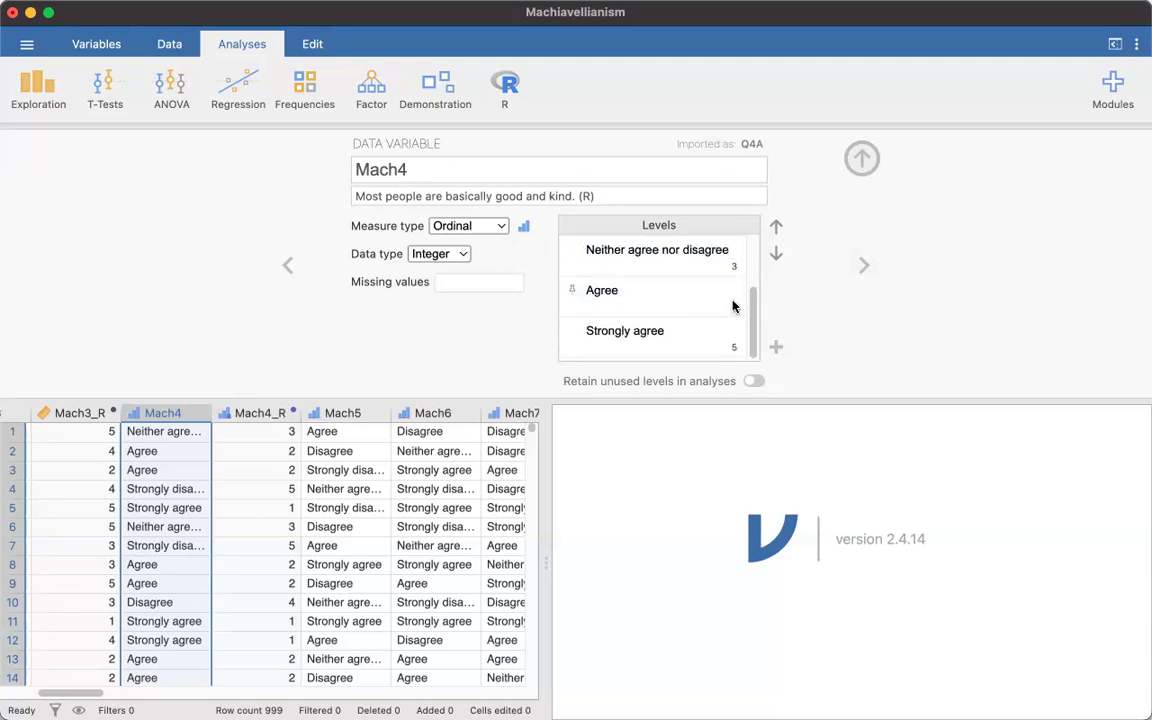
left_click_drag(236, 459, 180, 461)
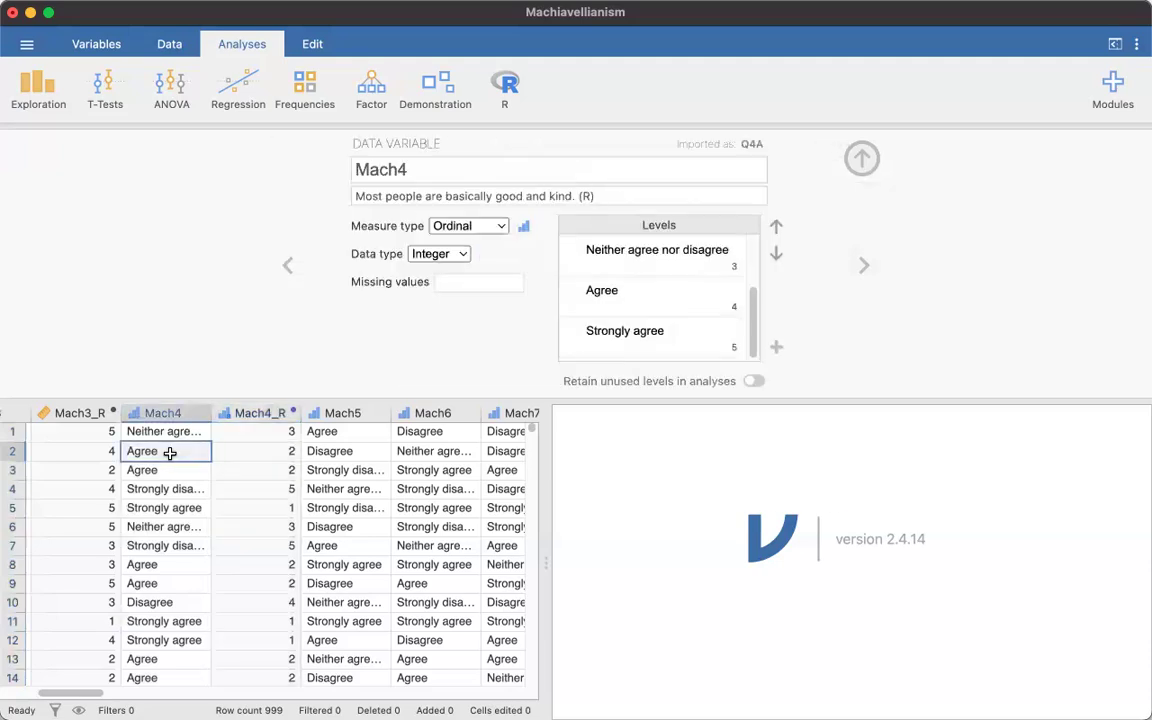
left_click(257, 458)
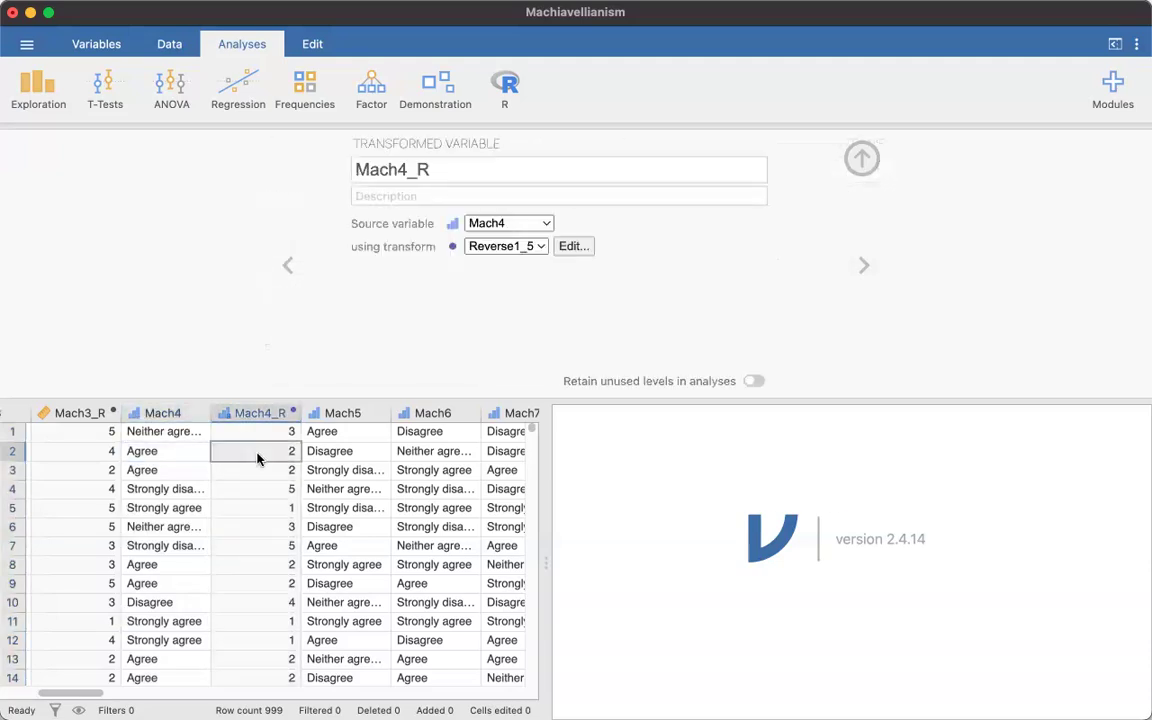
- Try to clear Mach4's level labels "Neither agree nor disagree" and "Agree", the levels coded 3 and 4
left_click(165, 412)
left_click(660, 252)
key("BackSpace")
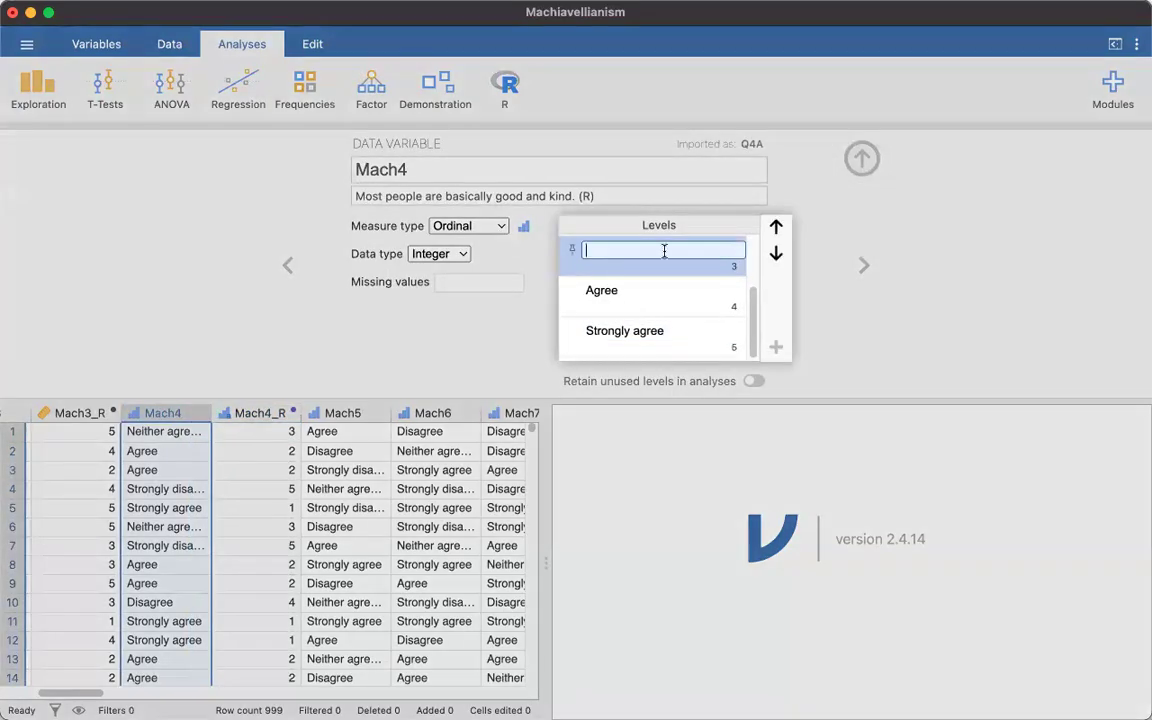
left_click(655, 298)
left_click(643, 293)
key("BackSpace")
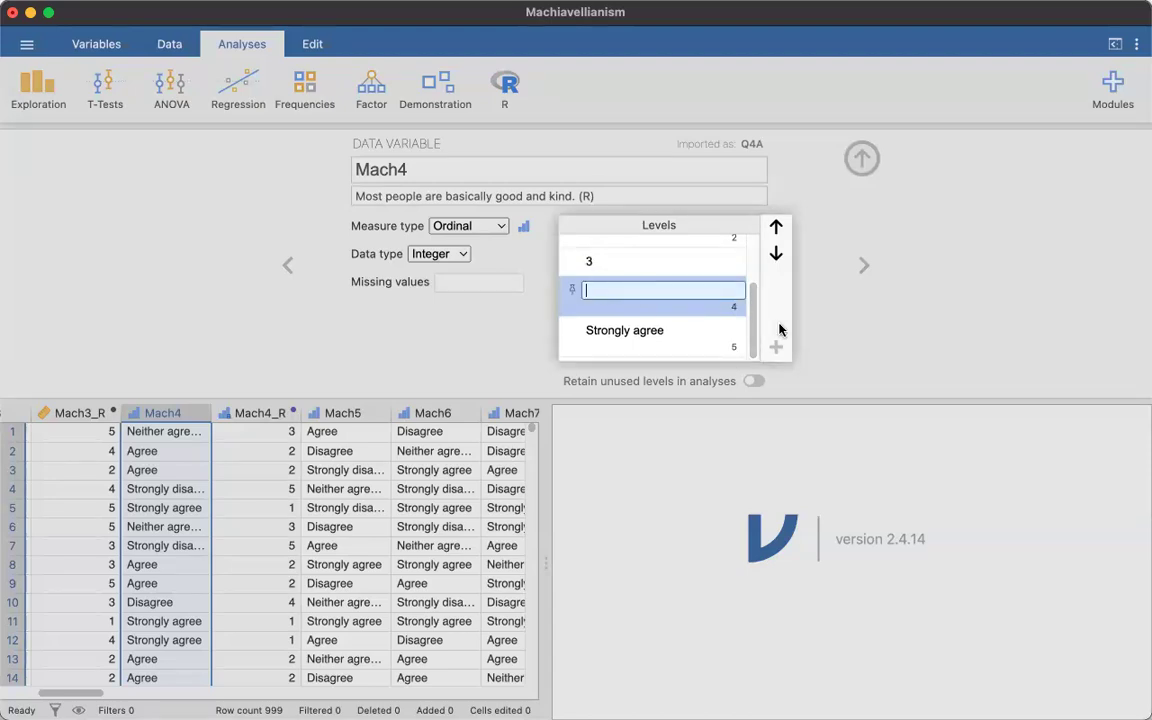
left_click(846, 329)
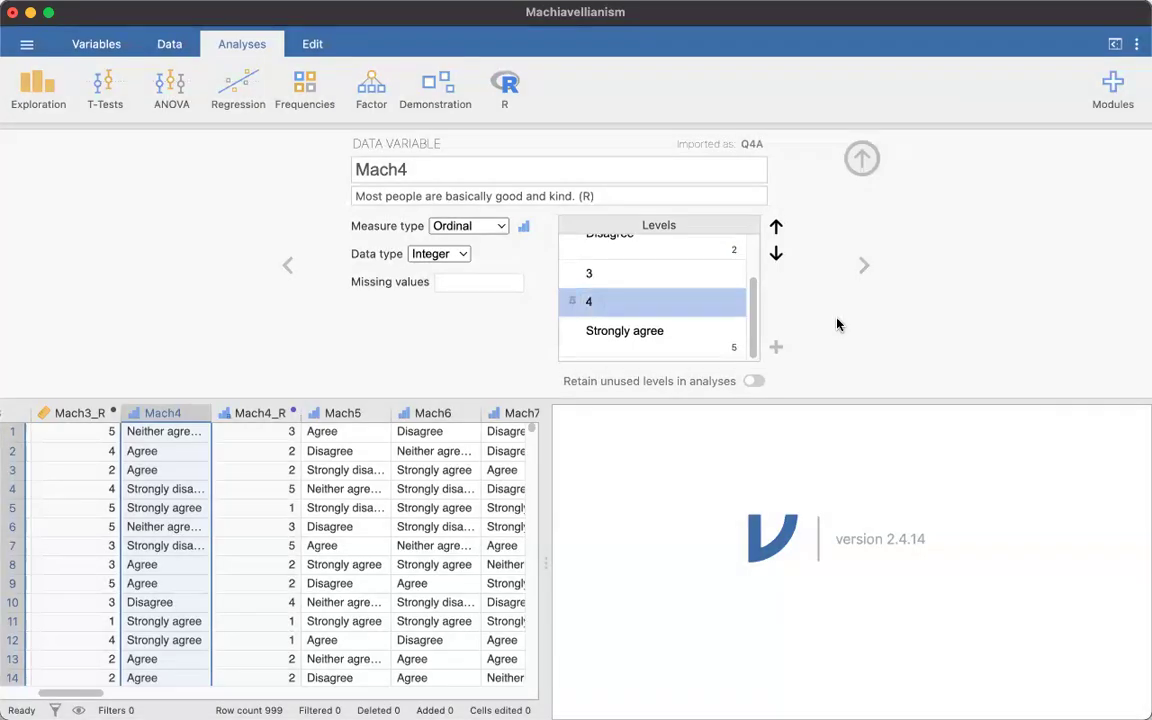
- Apply the Reverse1_5 transform to Mach4_R again, with Mach4 as its source variable
key("Right")
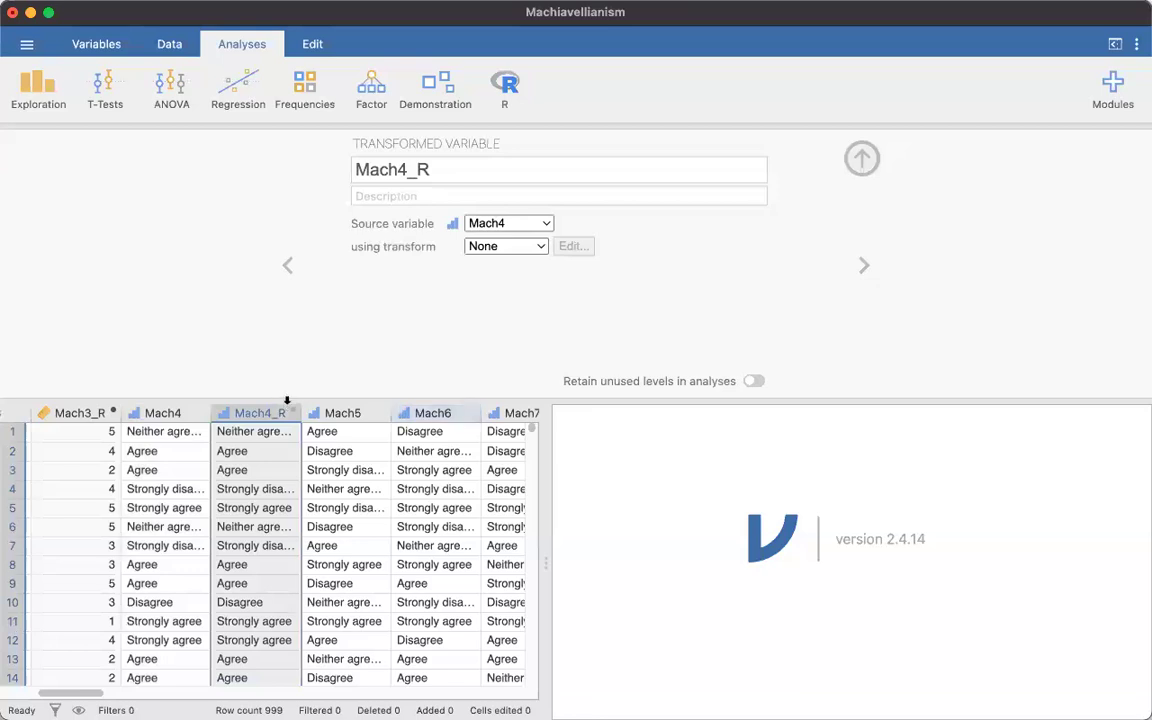
left_click(544, 228)
left_click(542, 224)
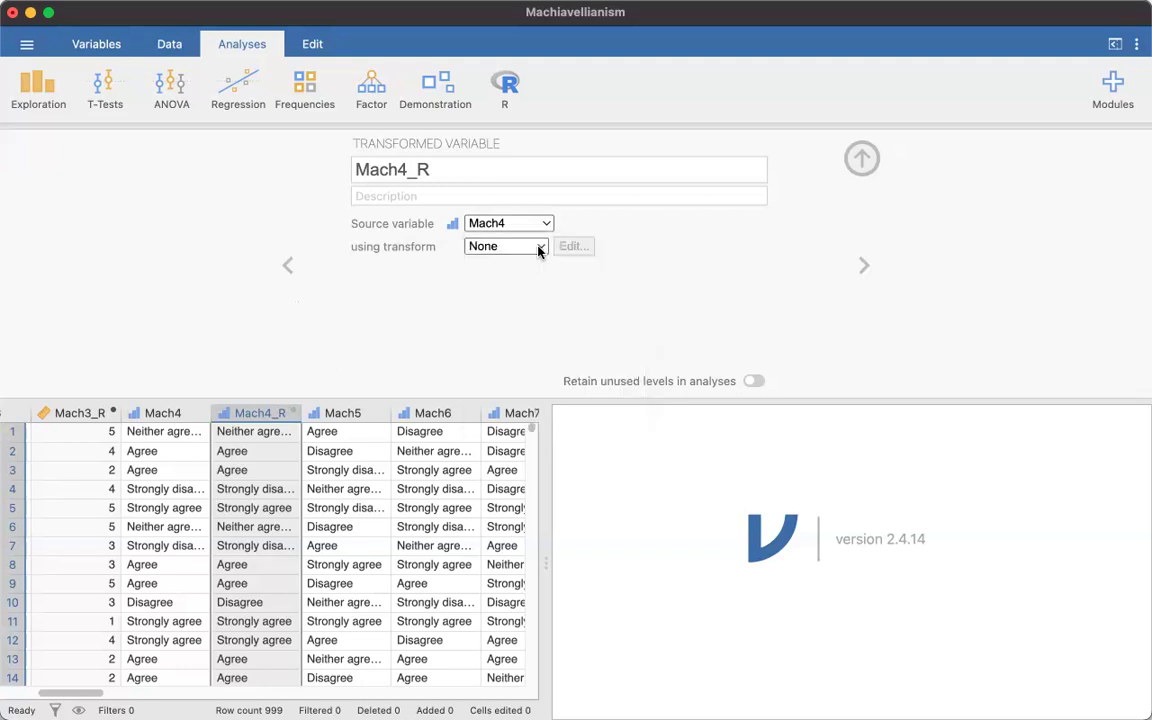
left_click(542, 247)
left_click(542, 318)
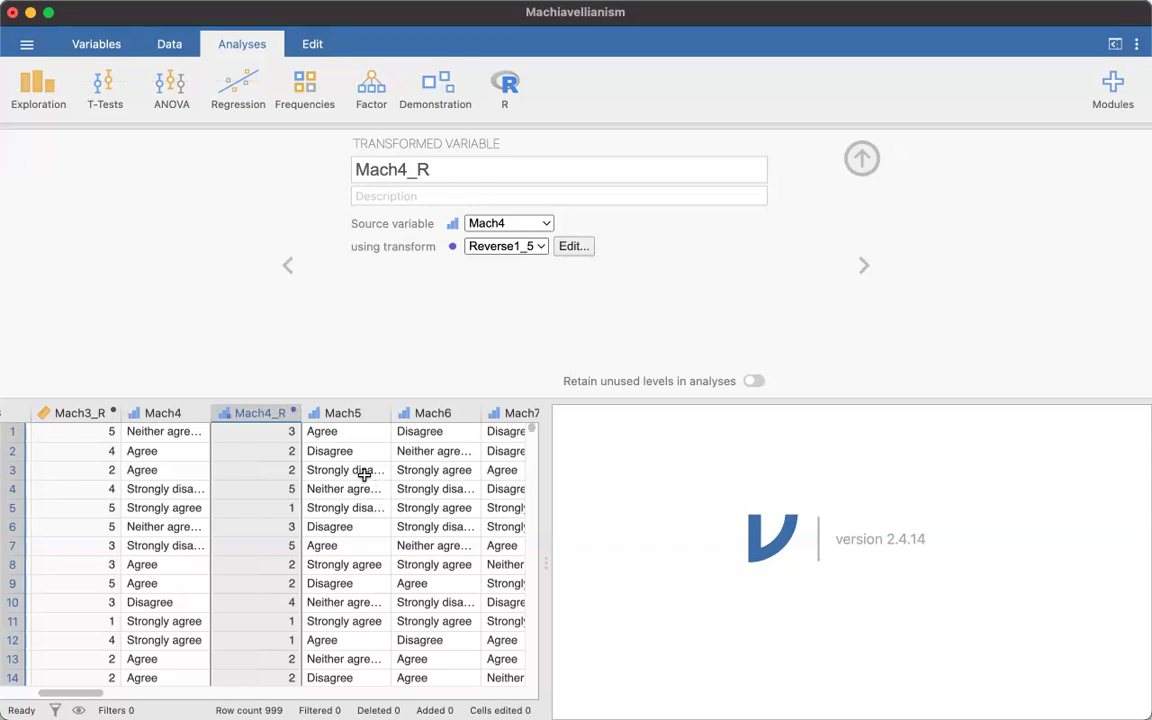
- Examine the descriptions and answer levels of Mach5 and Mach6 for an (R) marker and a 1 to 5 scale
scroll(362, 473, "right", 2)
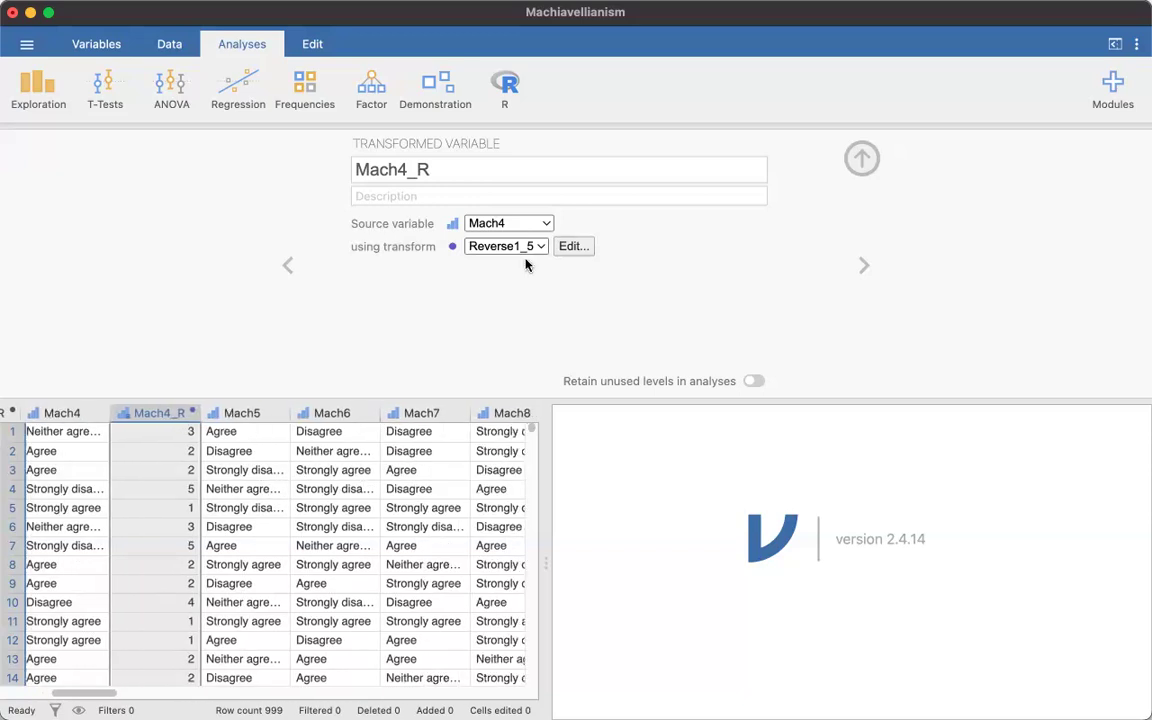
left_click(260, 416)
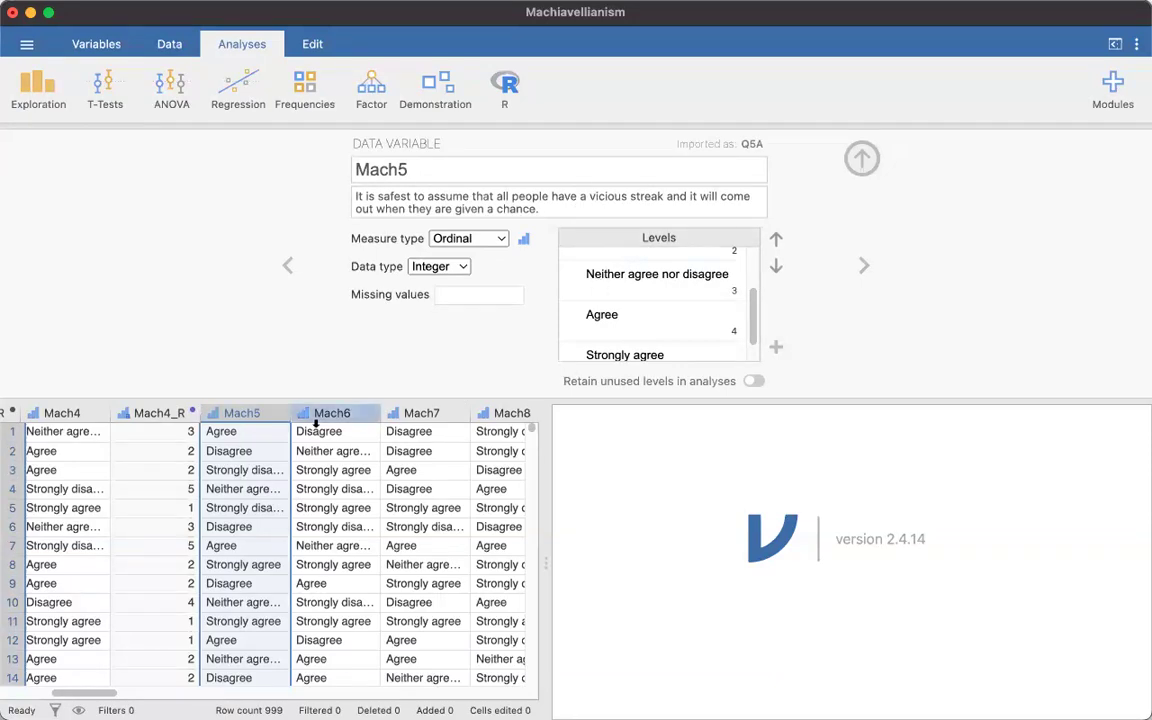
scroll(657, 254, "down", 1)
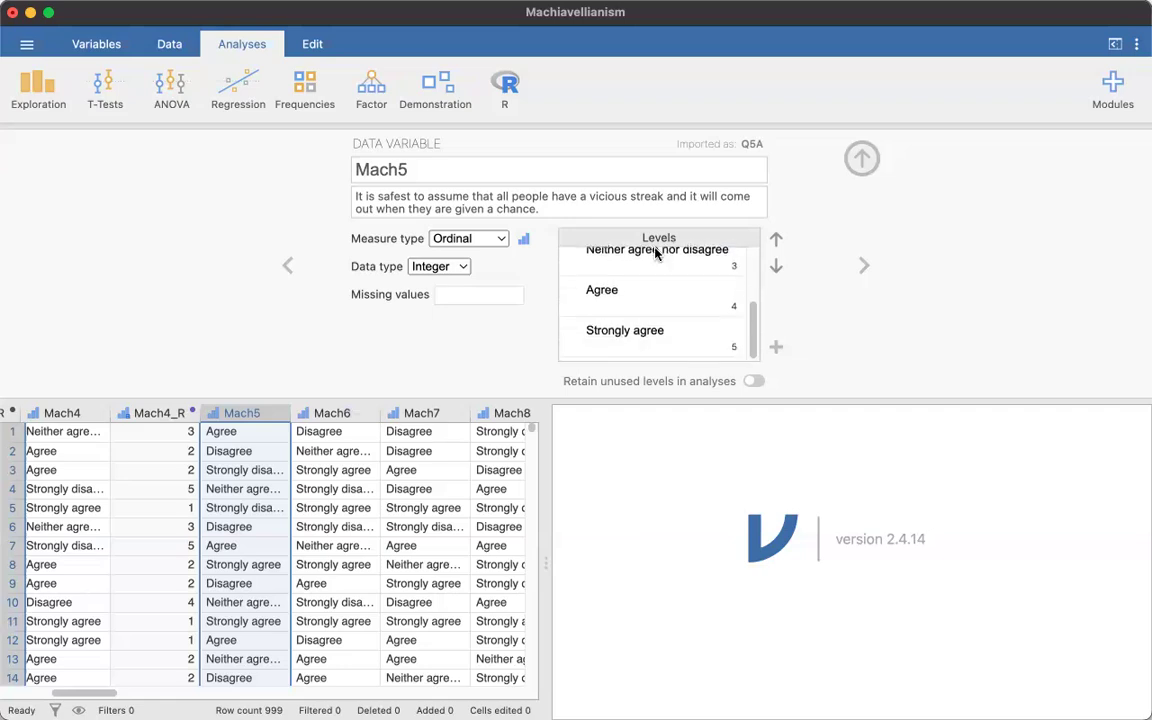
scroll(657, 254, "up", 4)
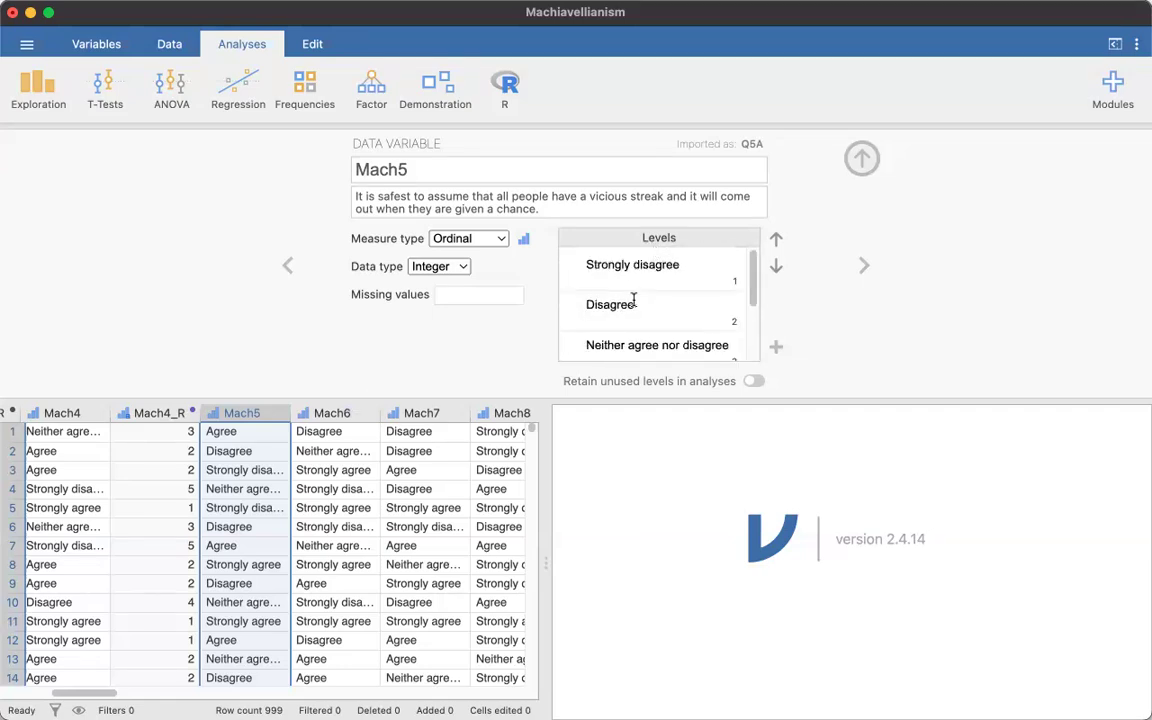
scroll(632, 301, "down", 4)
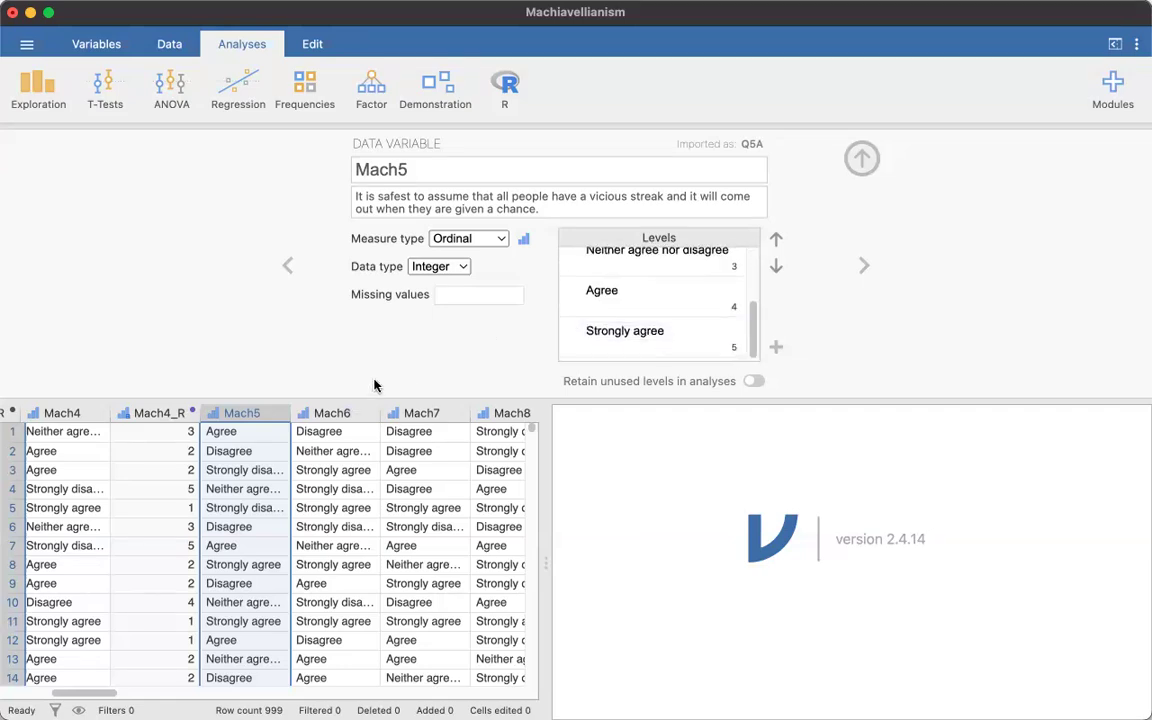
left_click(352, 410)
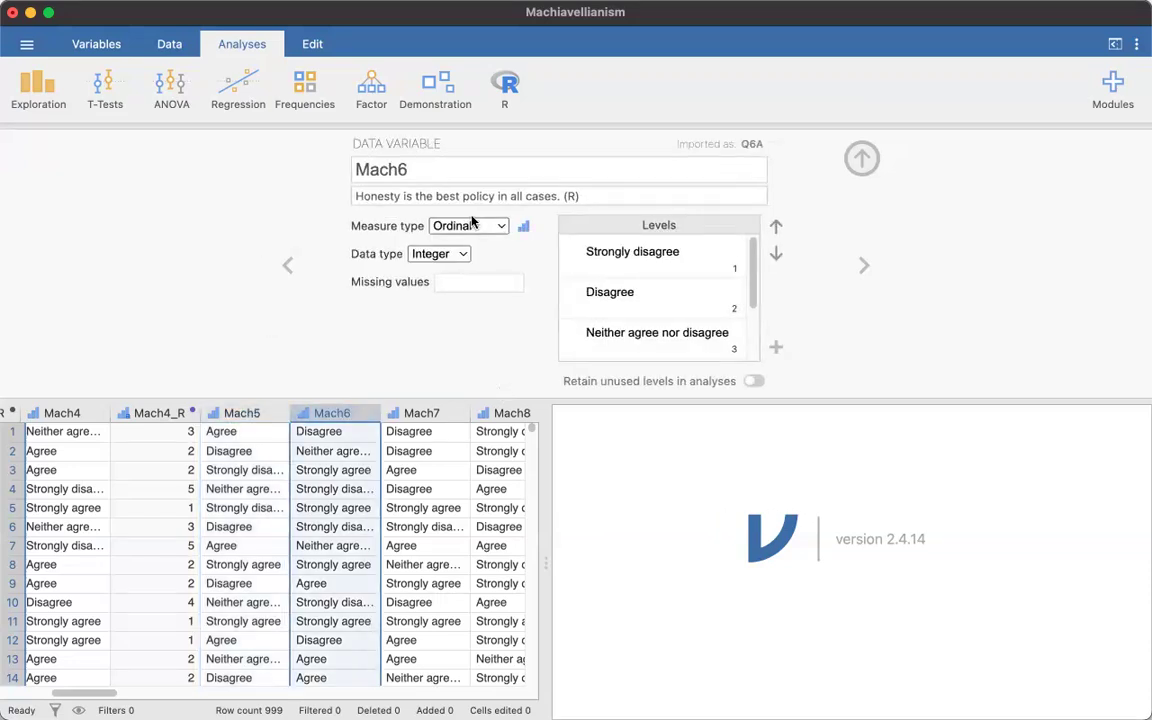
left_click(679, 292)
scroll(700, 320, "down", 3)
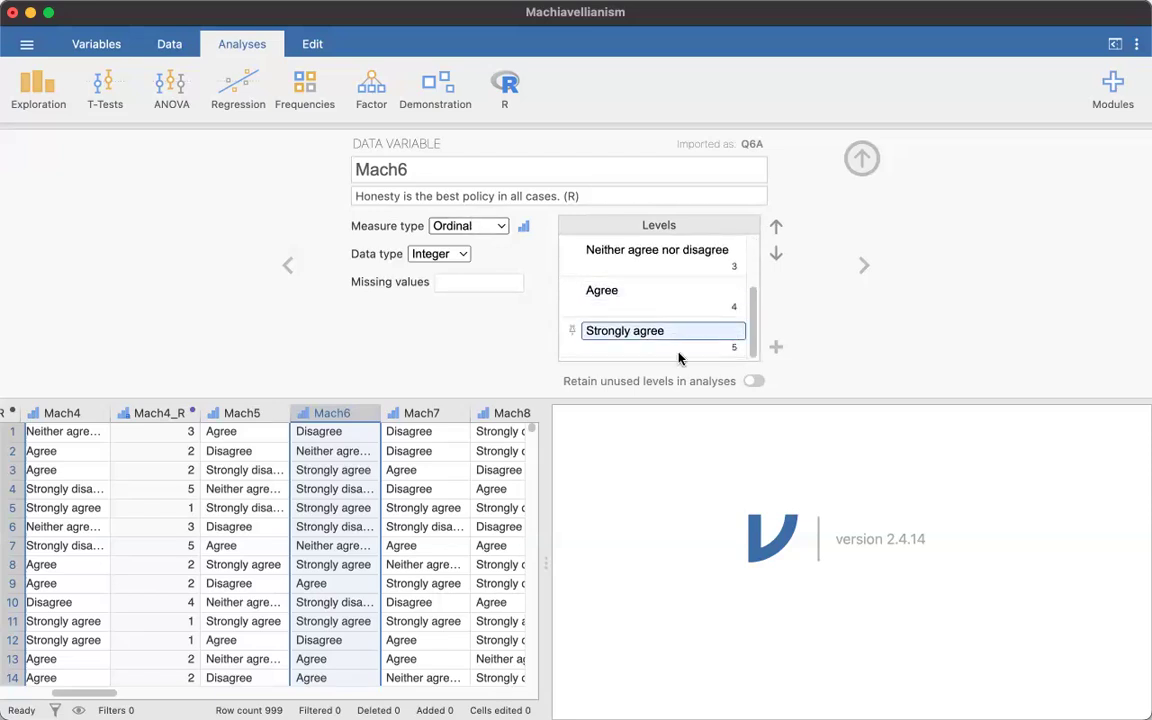
- Insert a transformed variable directly before Mach7 and name it Mach6_R
left_click(404, 412)
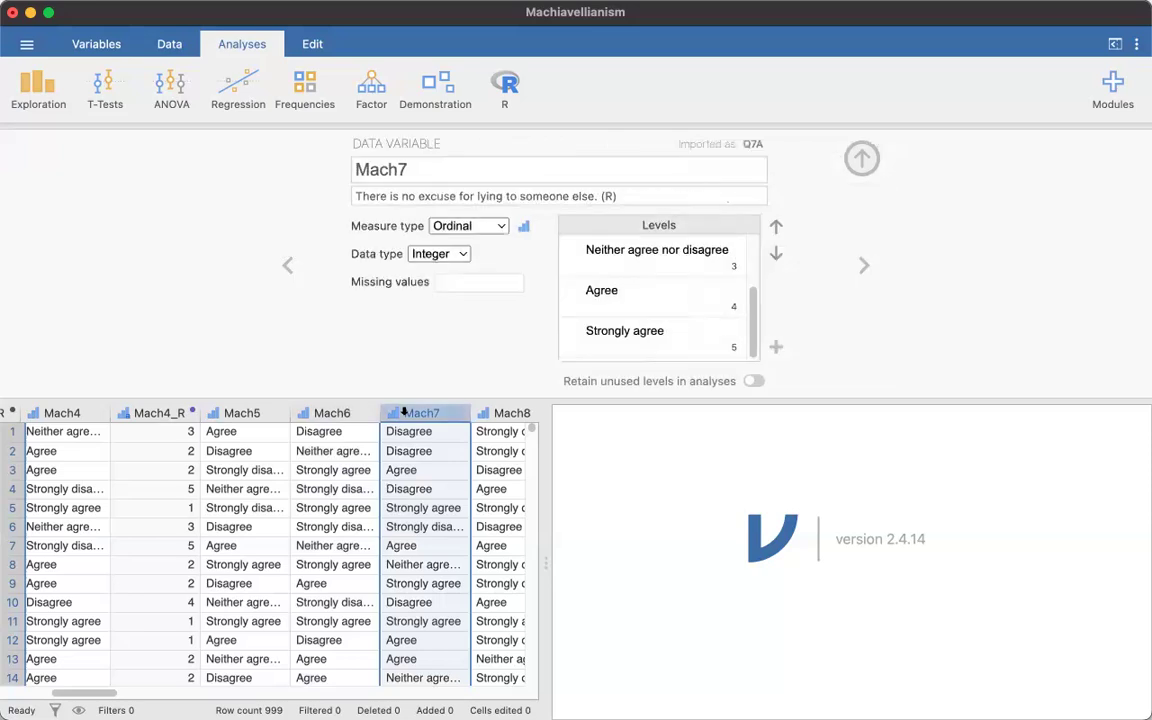
right_click(404, 412)
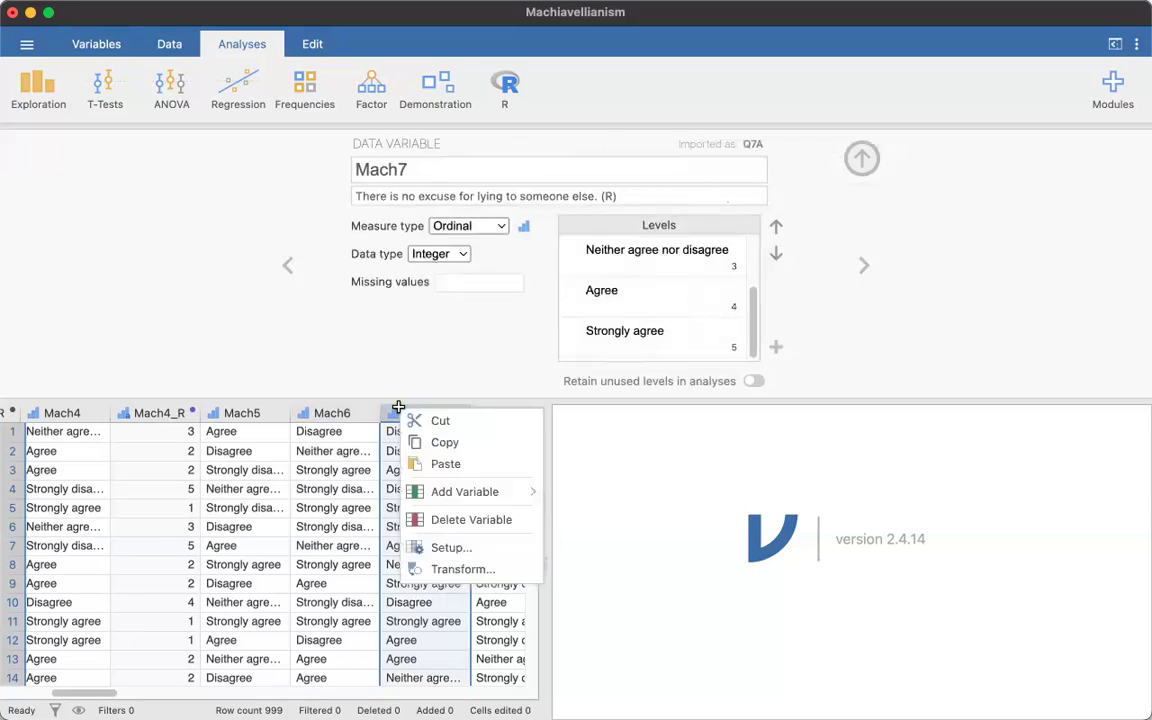
mouse_move(460, 494)
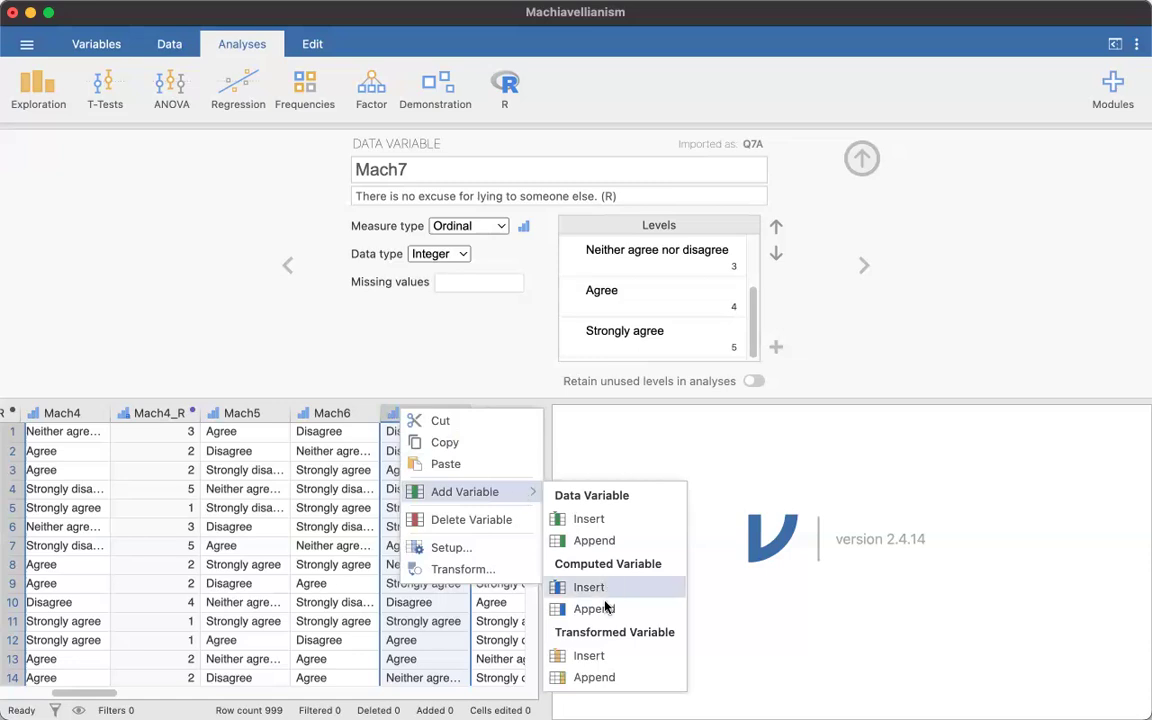
left_click(590, 656)
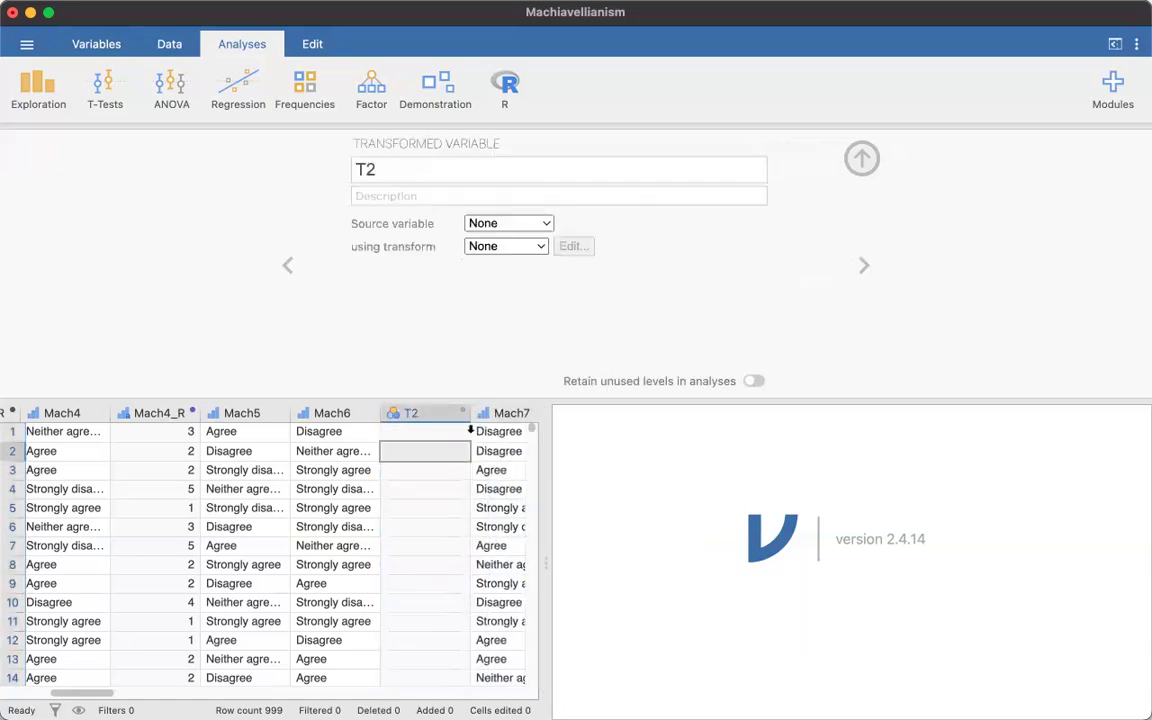
double_click(398, 169)
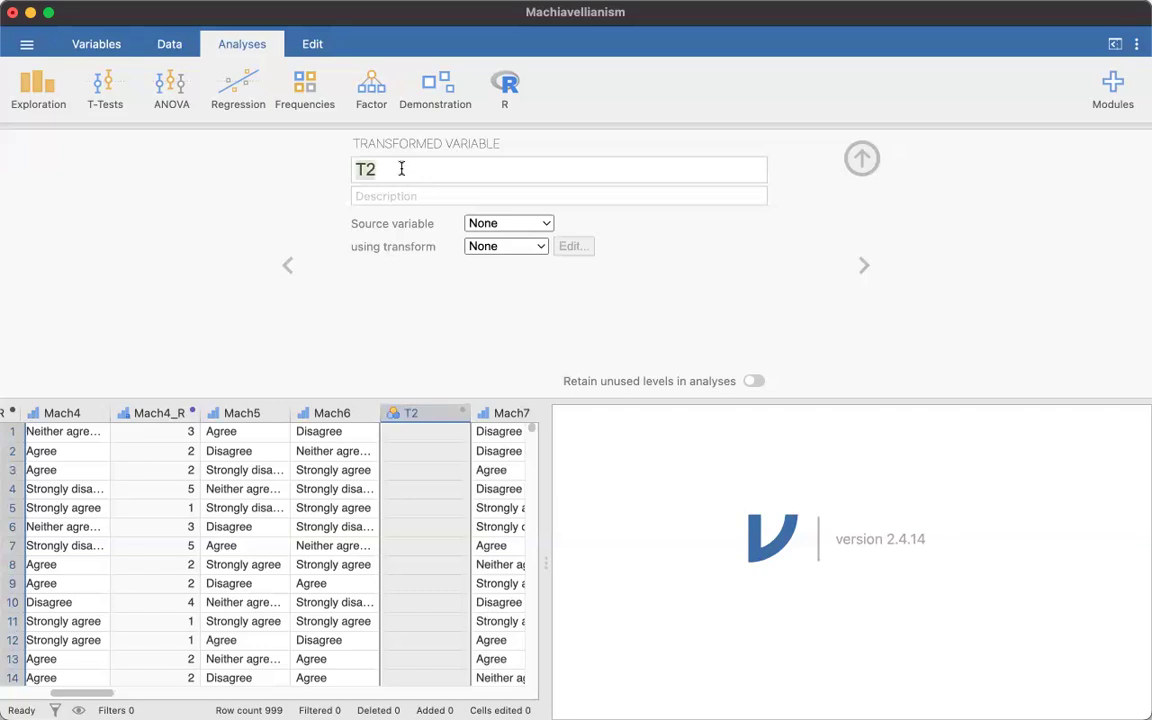
type("Mach")
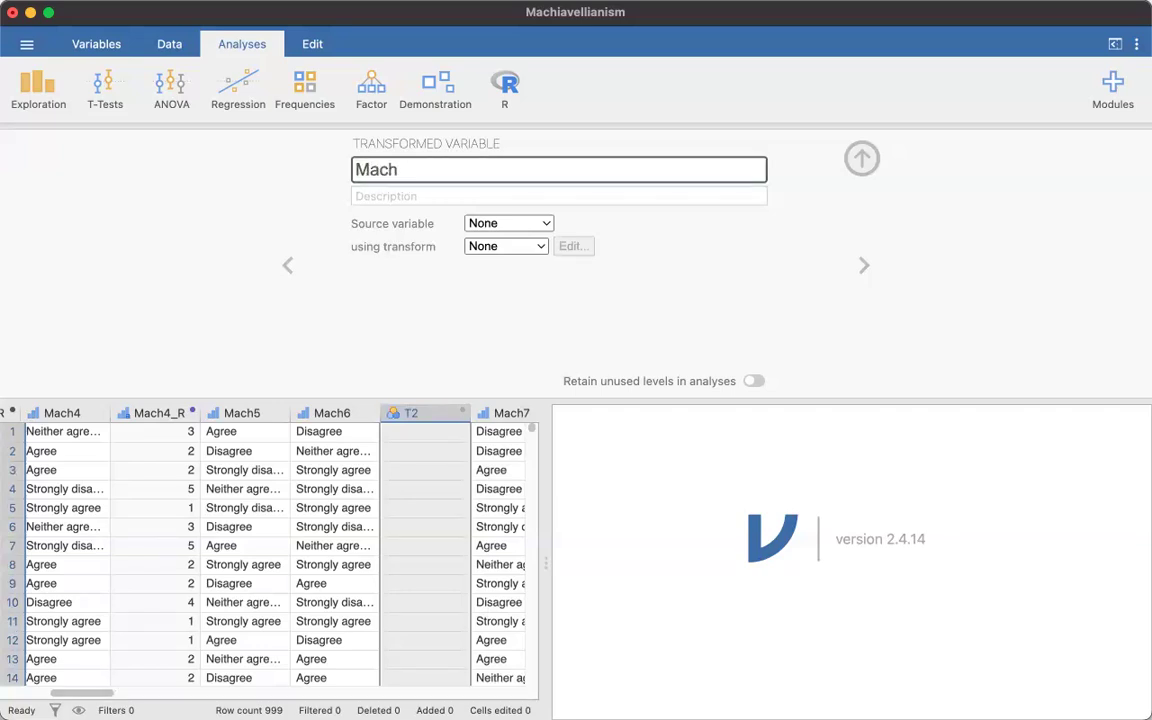
type("6_R")
- Set Mach6_R's source variable to Mach6 and apply the Reverse1_5 transform to it
left_click(543, 225)
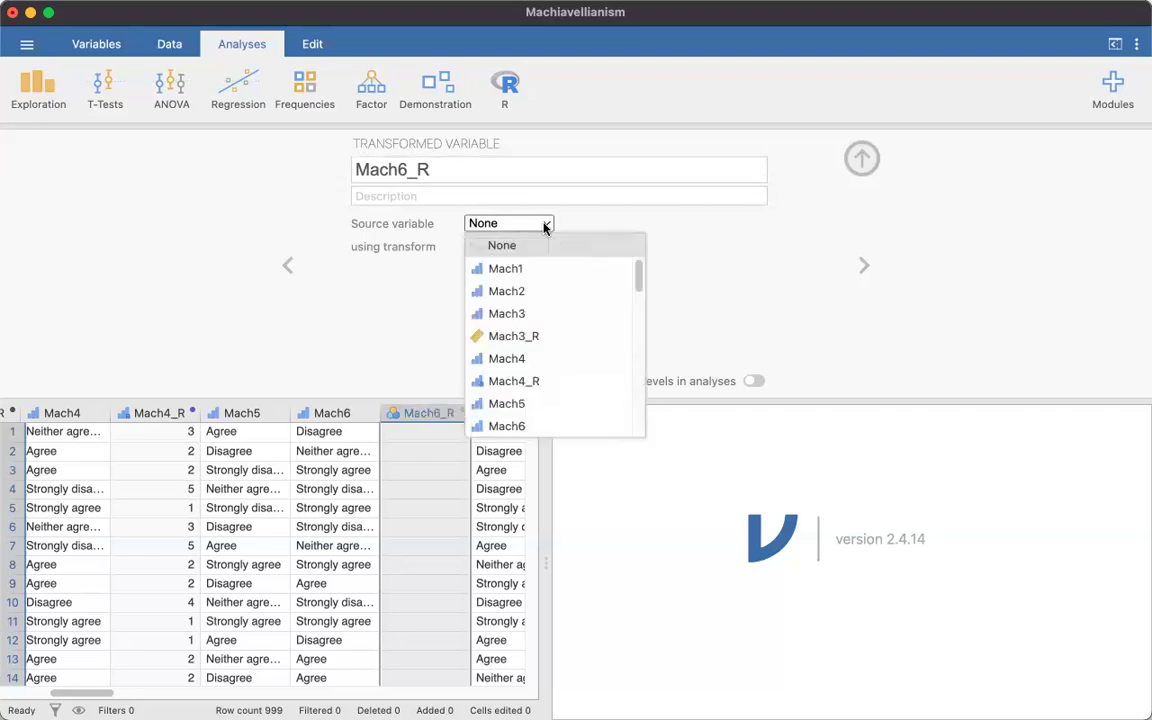
left_click(510, 425)
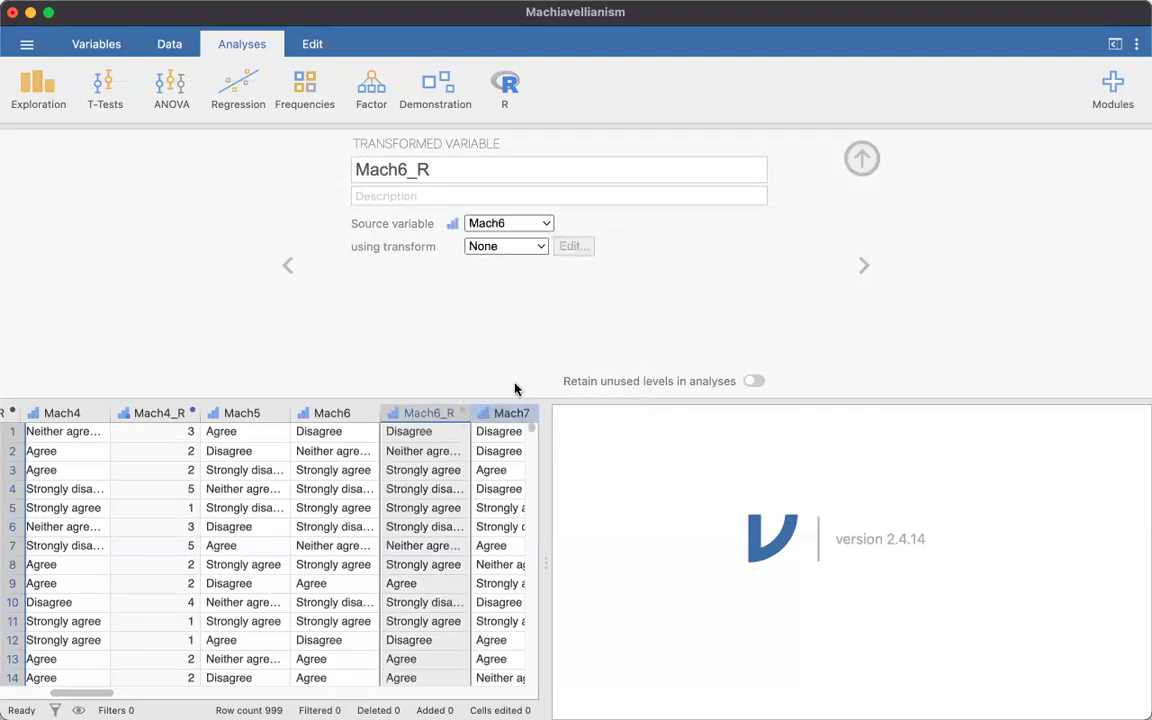
left_click(538, 249)
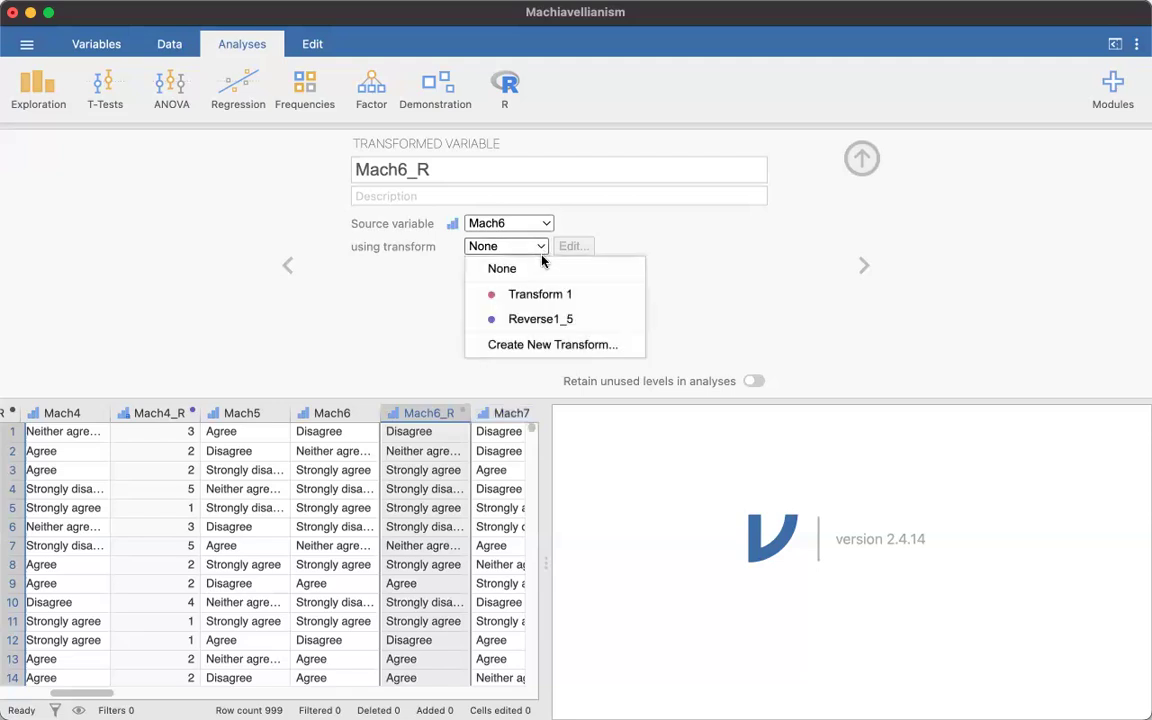
left_click(543, 322)
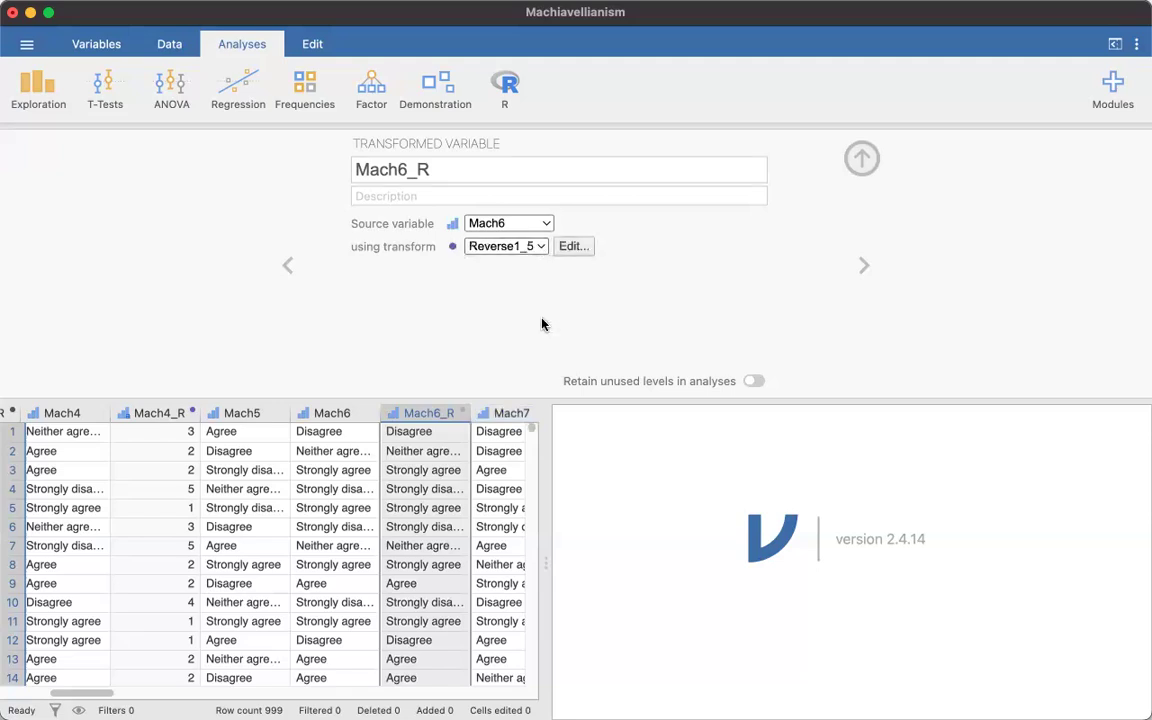